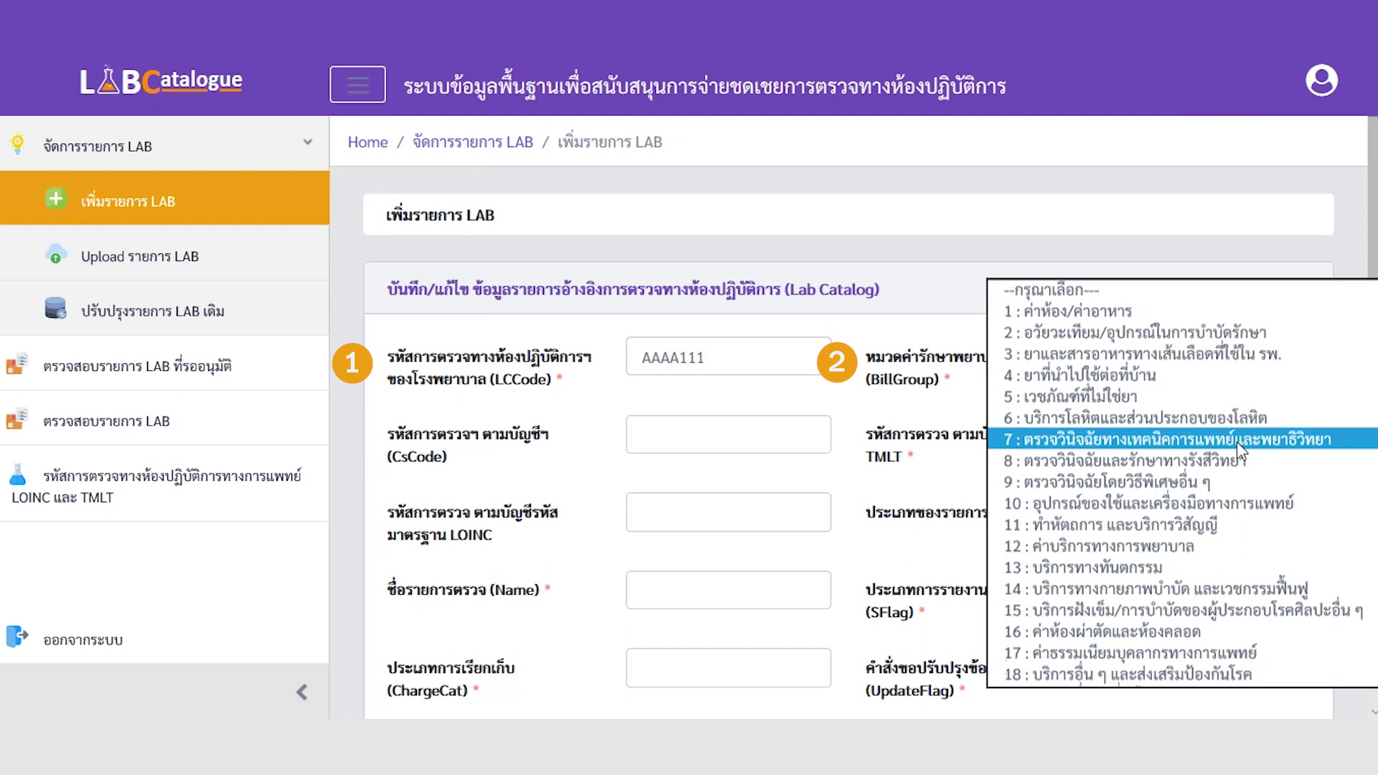
# Set the BillGroup to category 7 (ตรวจวินิจฉัยทางเทคนิคการแพทย์และพยาธิวิทยา) and choose TMLT code 300034, CBC with Ordered Manual Differential.
pyautogui.click(1237, 439)
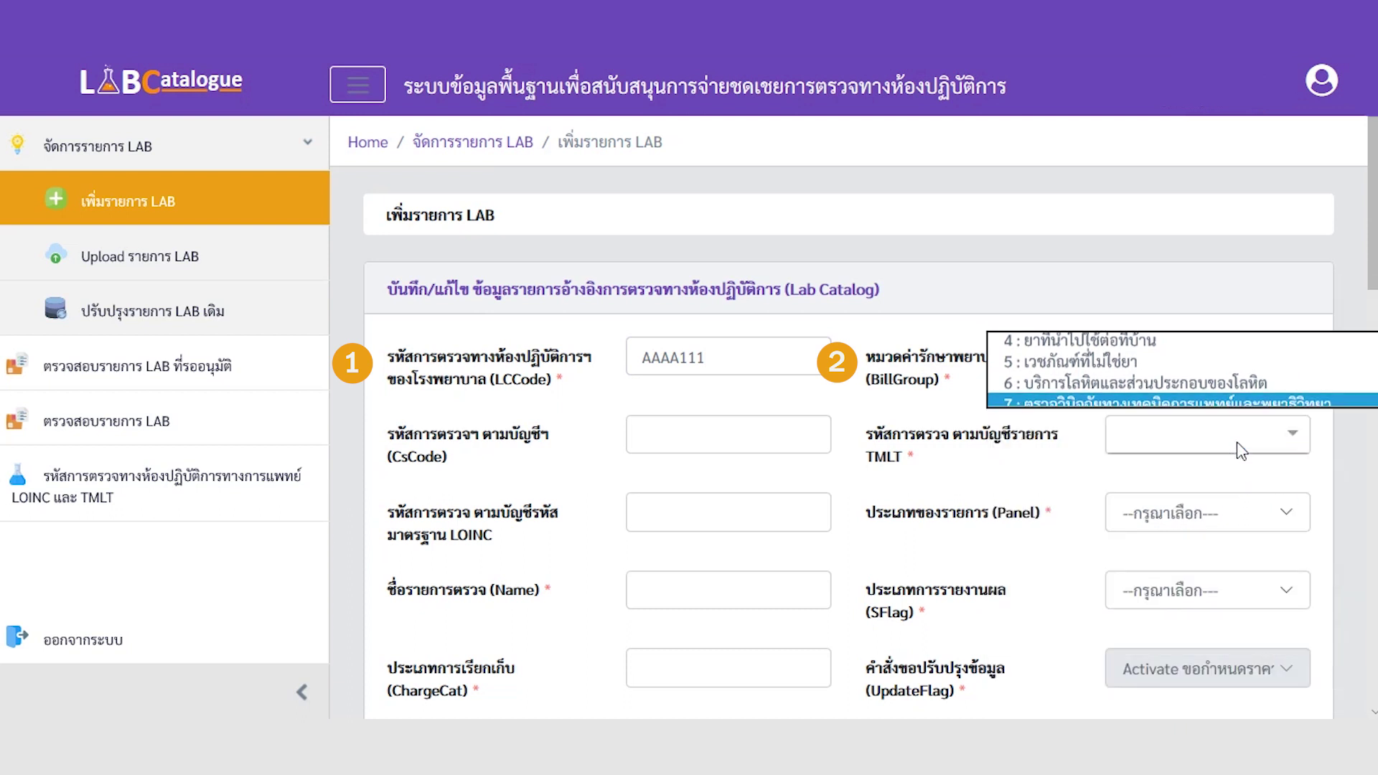
pyautogui.click(1225, 450)
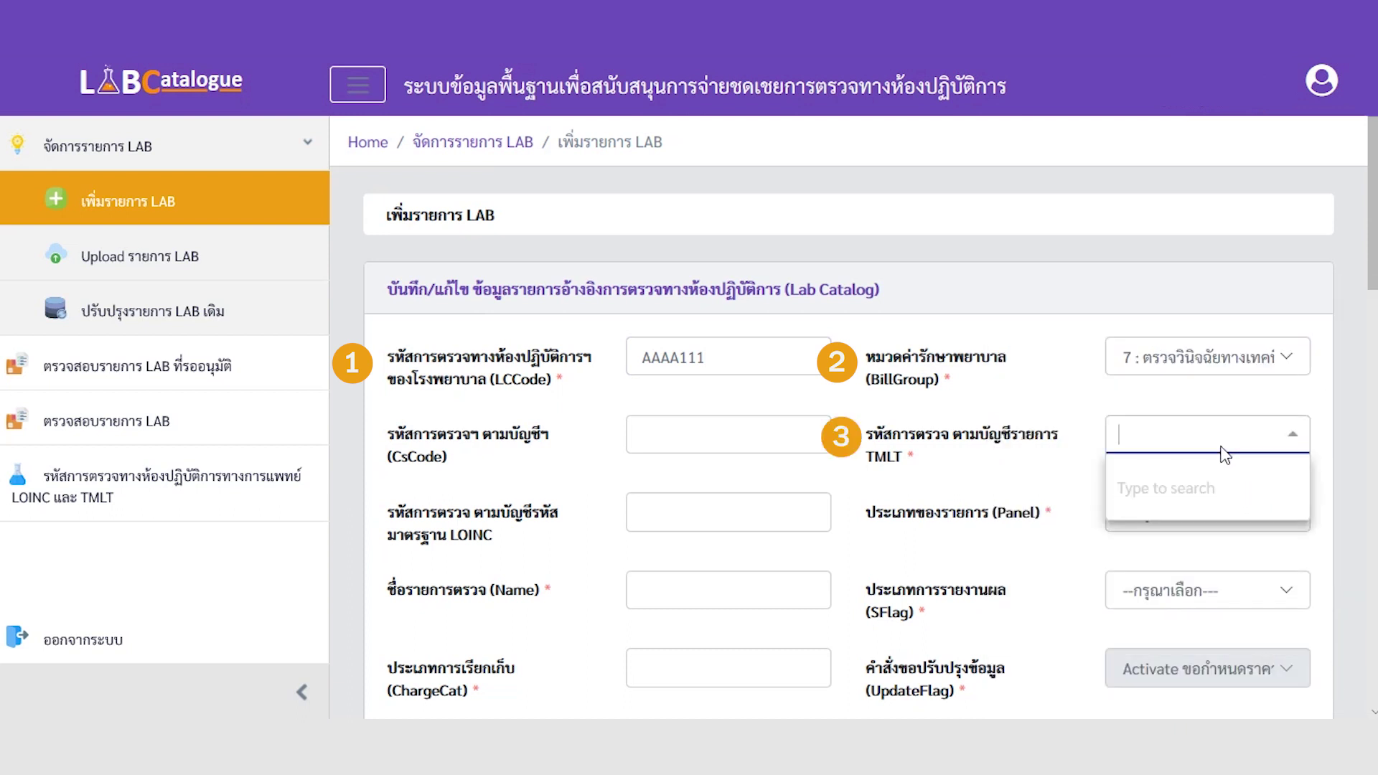
pyautogui.write('300')
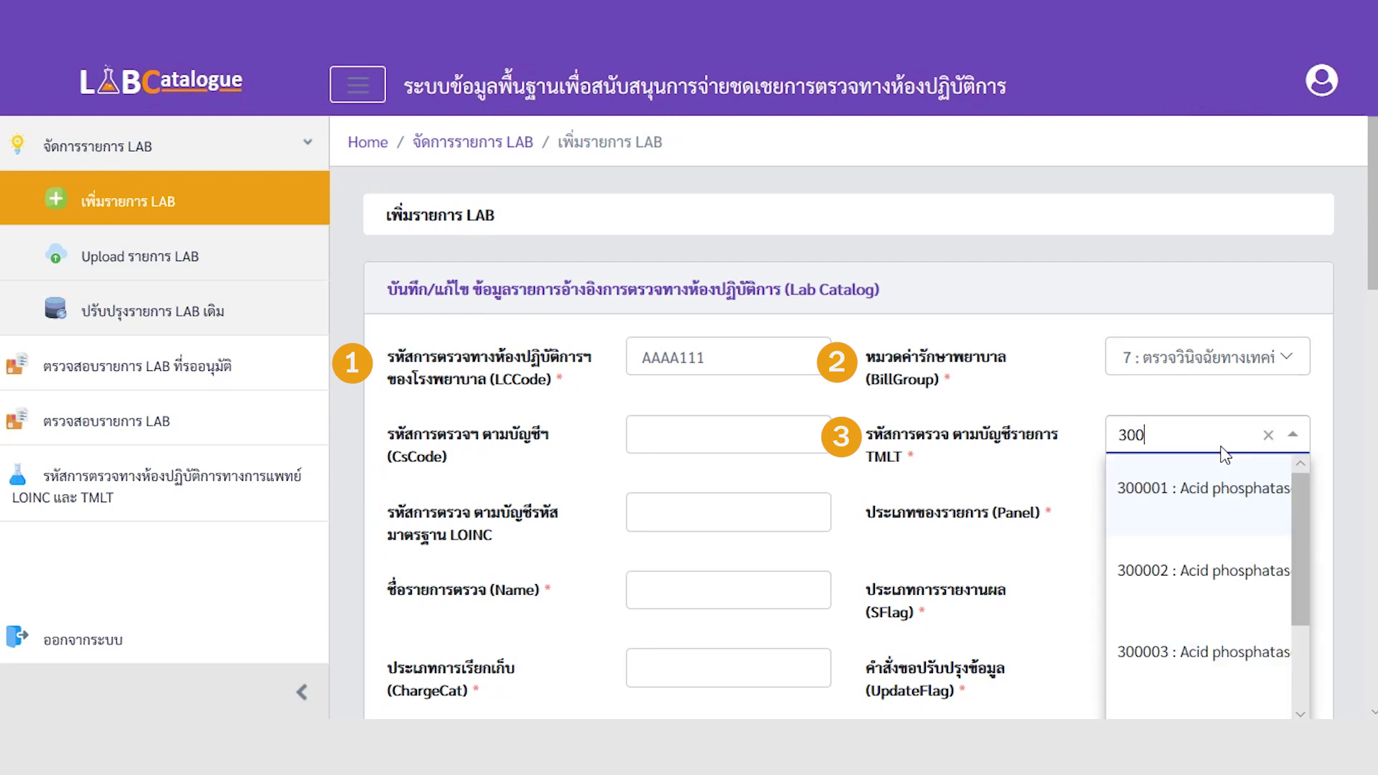
pyautogui.write('034')
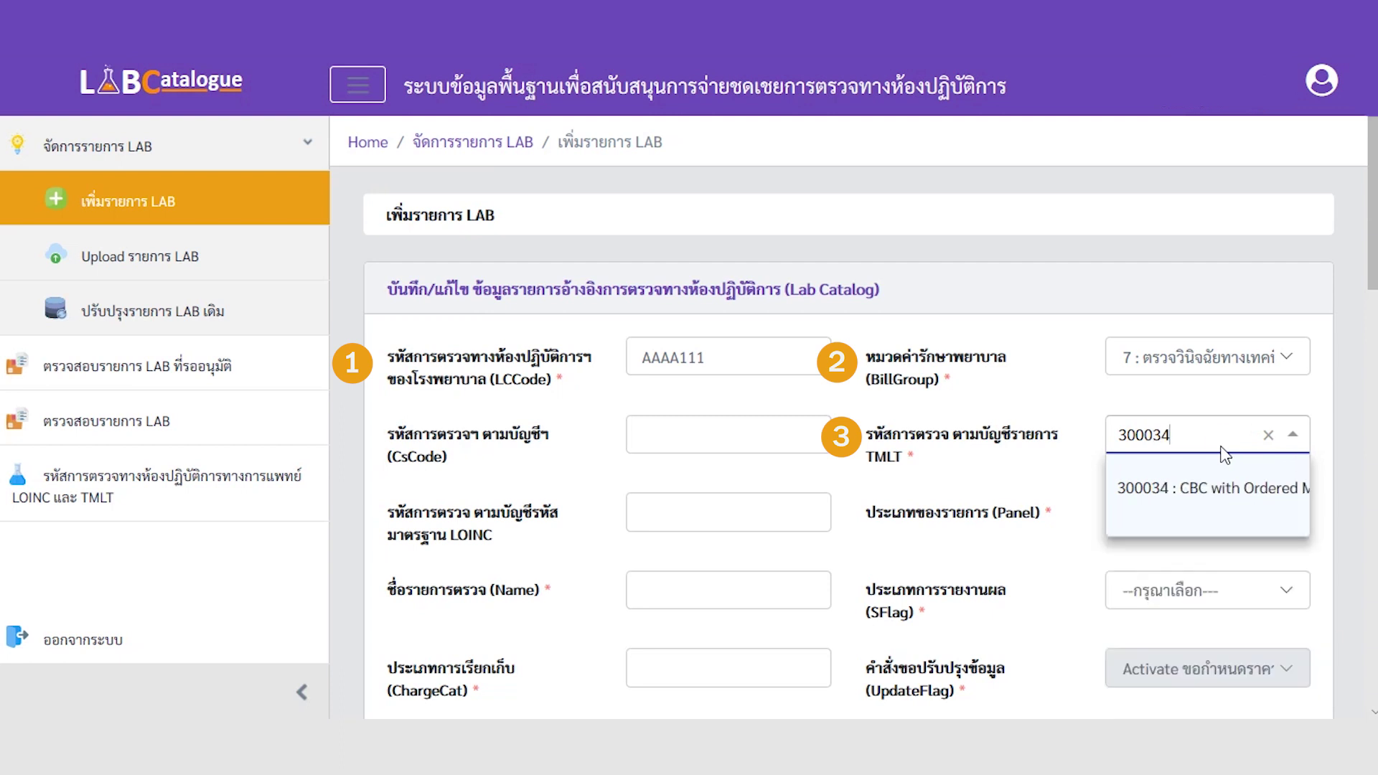
pyautogui.click(1209, 495)
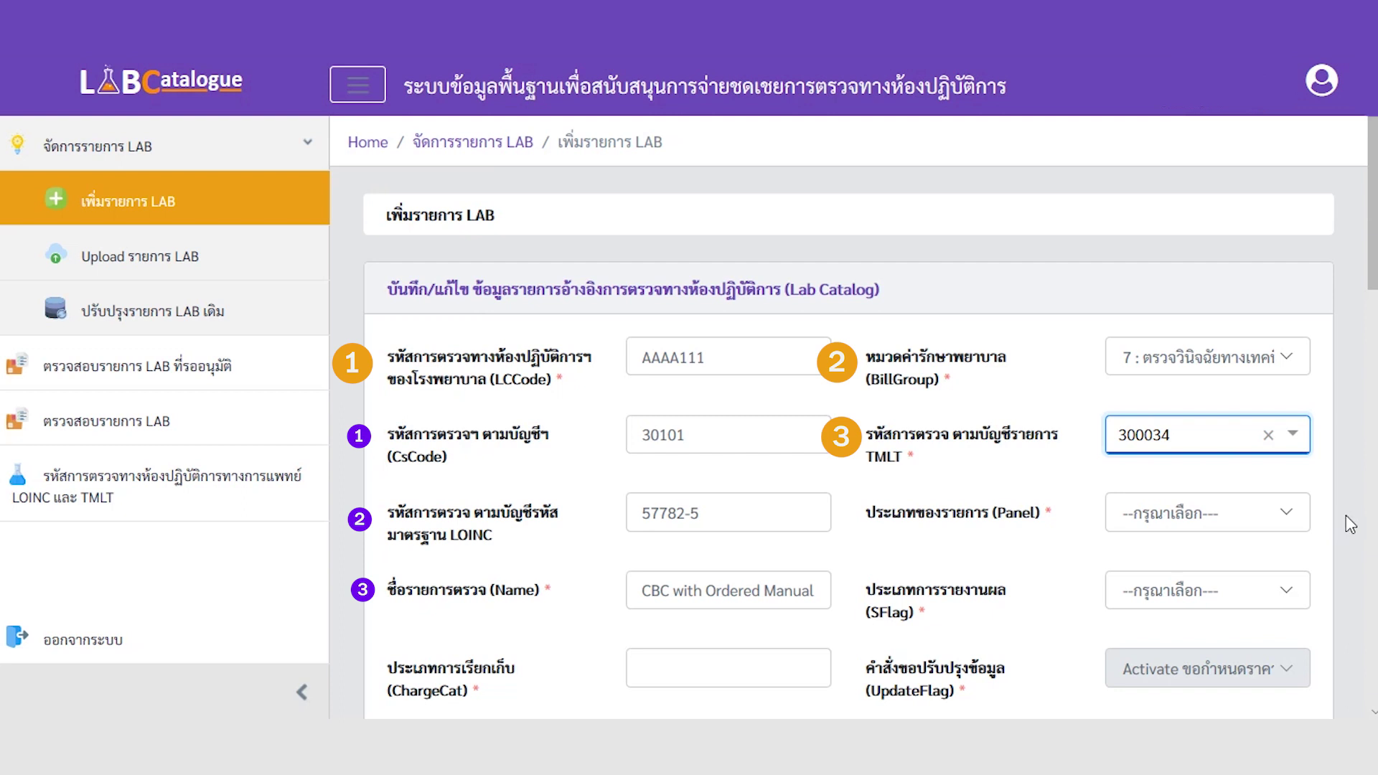
# Set the item's Panel type to ชุดการตรวจ (Order Panel) and its SFlag to ปกติ (Regular).
pyautogui.click(1288, 520)
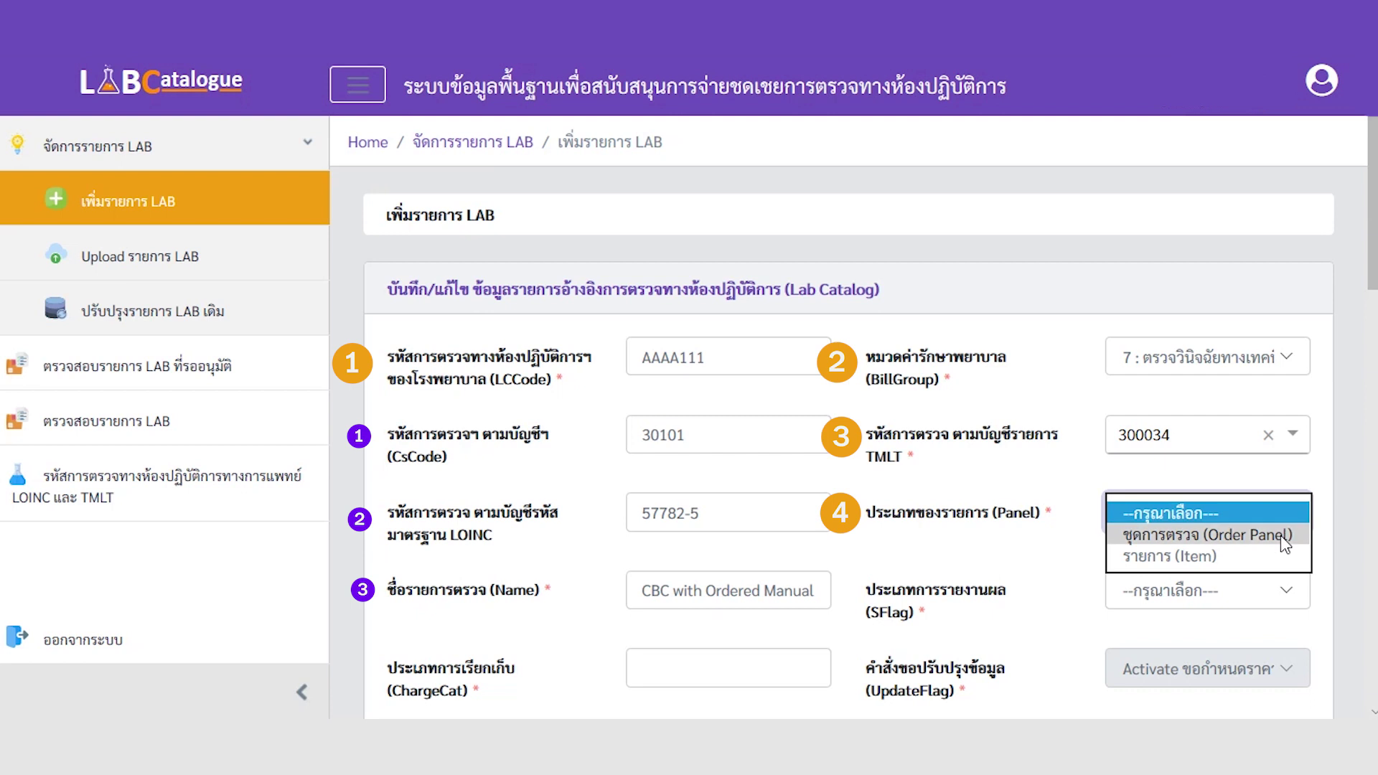
pyautogui.click(1286, 536)
pyautogui.click(1300, 594)
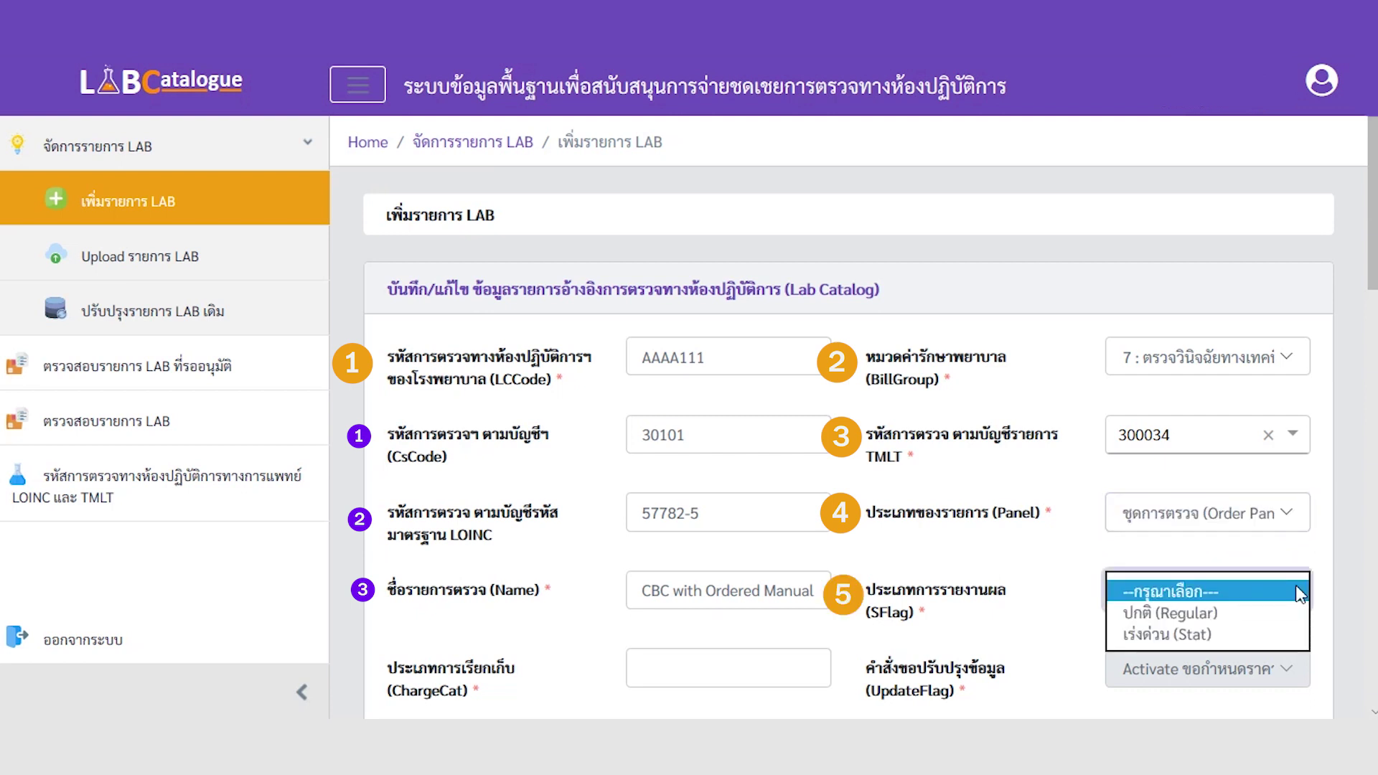
pyautogui.click(1276, 607)
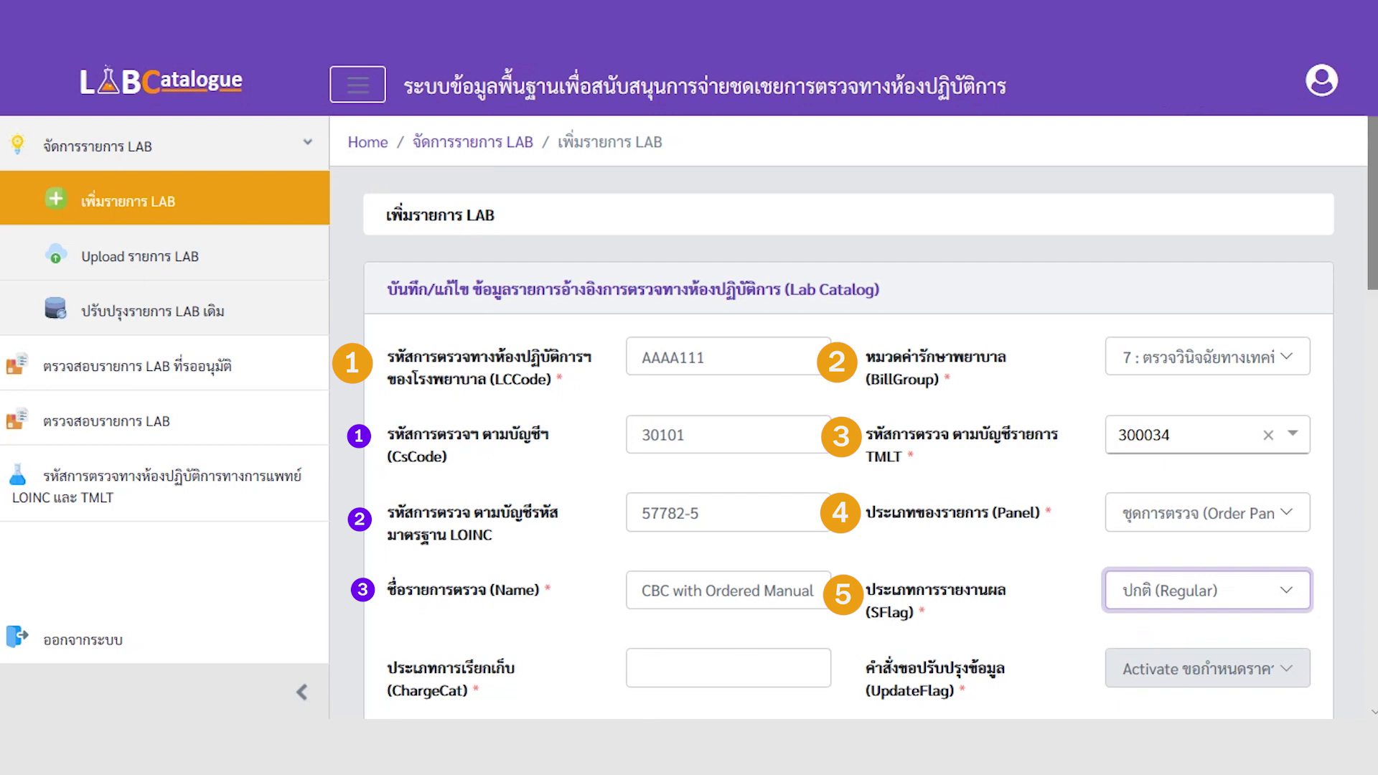
# Enter R as the ChargeCat and choose OFC สิทธิข้าราชการ as the BenefitPlan.
pyautogui.scroll(-3, 847, 417)
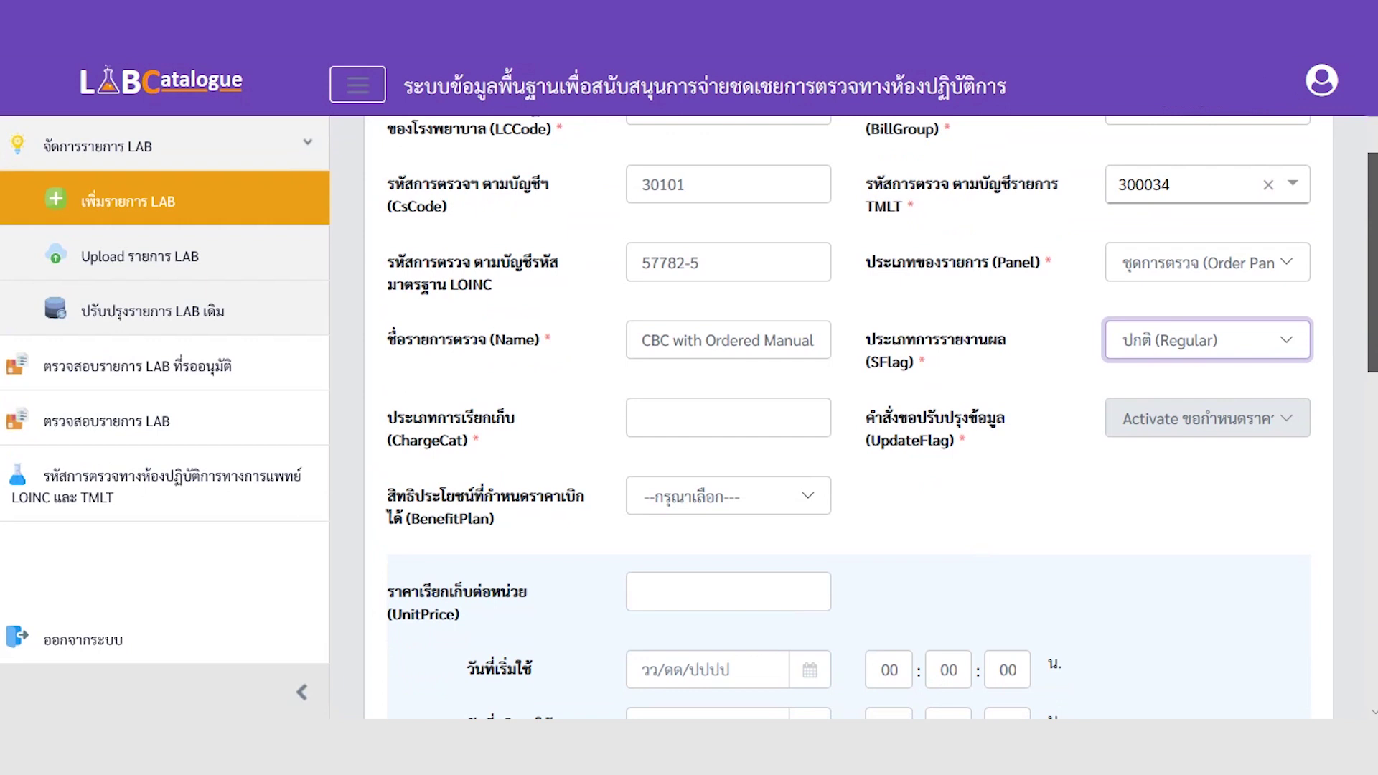
pyautogui.scroll(-3, 847, 416)
pyautogui.click(729, 144)
pyautogui.write('R')
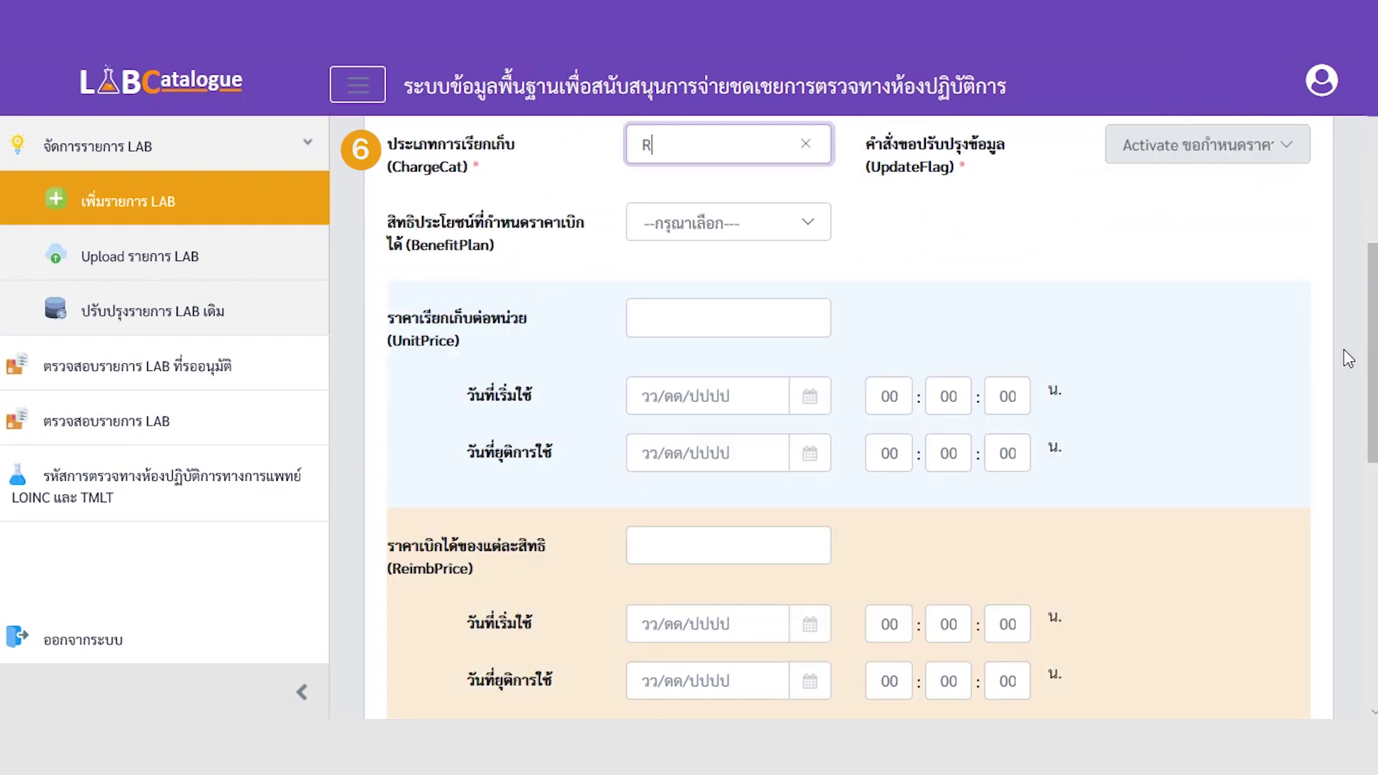
pyautogui.click(801, 225)
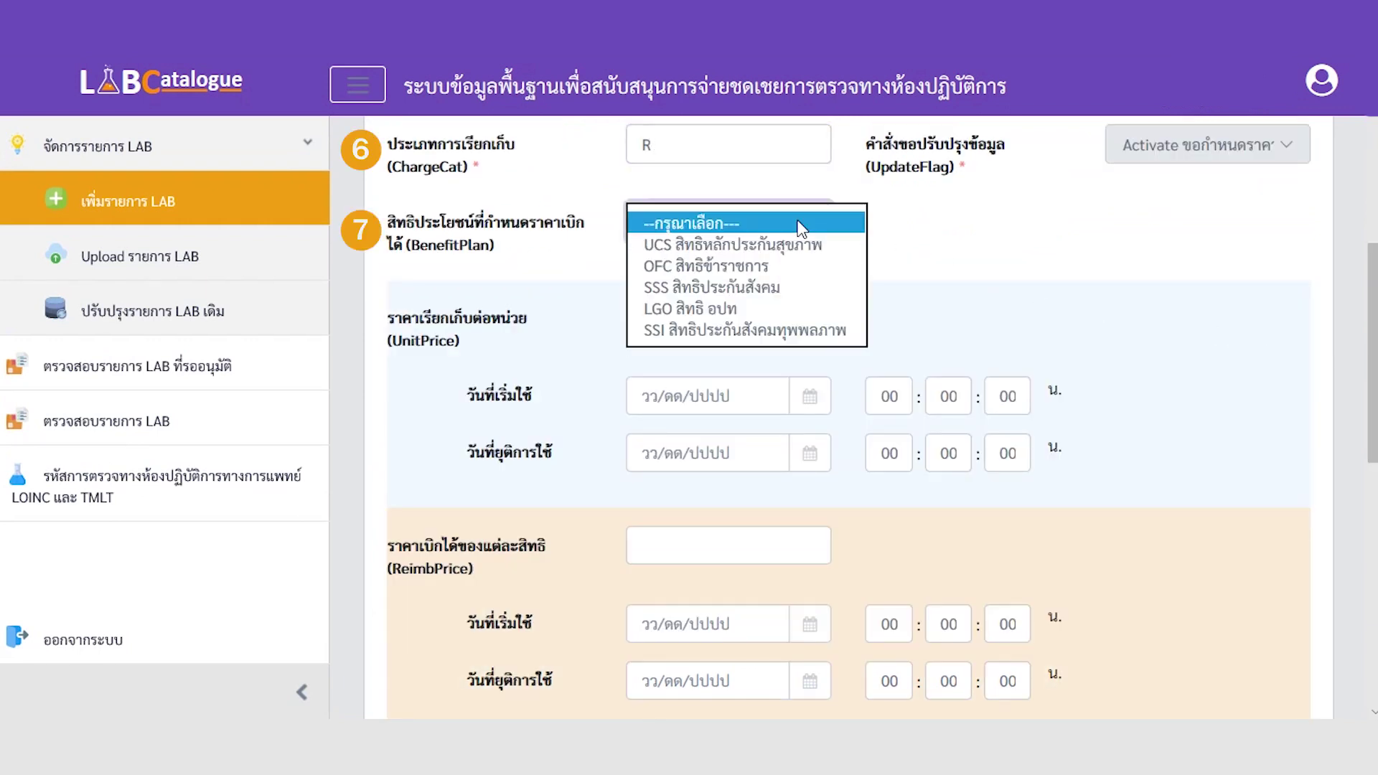
pyautogui.click(803, 264)
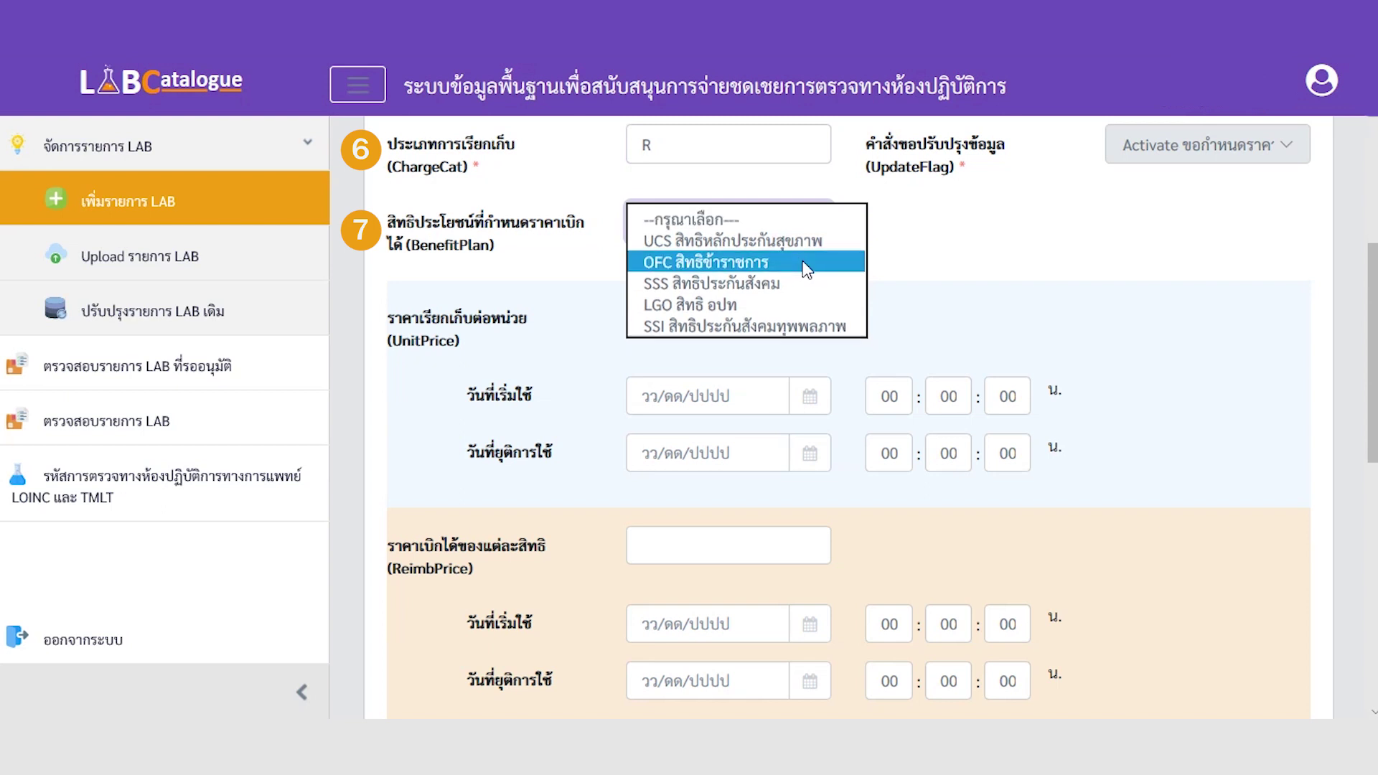
pyautogui.click(805, 269)
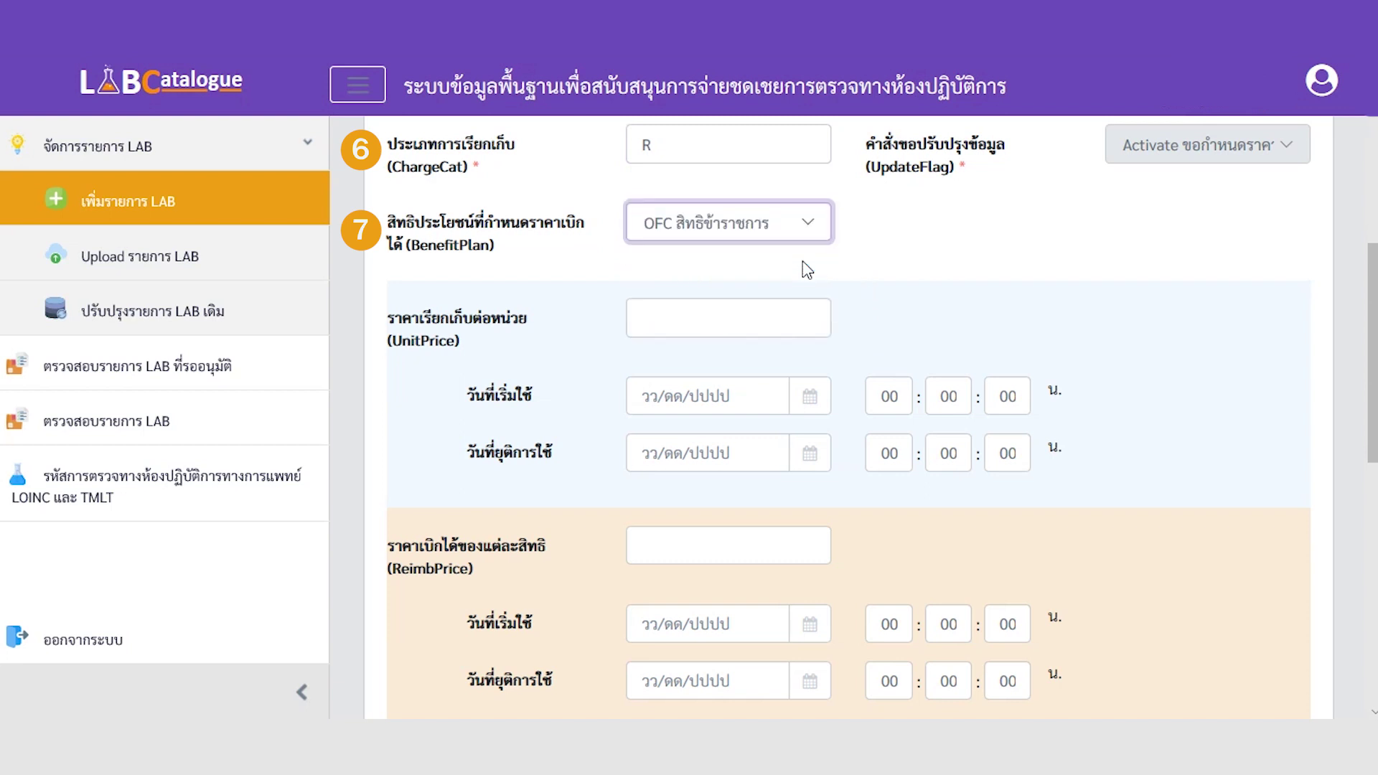
# Enter a UnitPrice of 120 and set its start date to 01/01/2563.
pyautogui.click(788, 321)
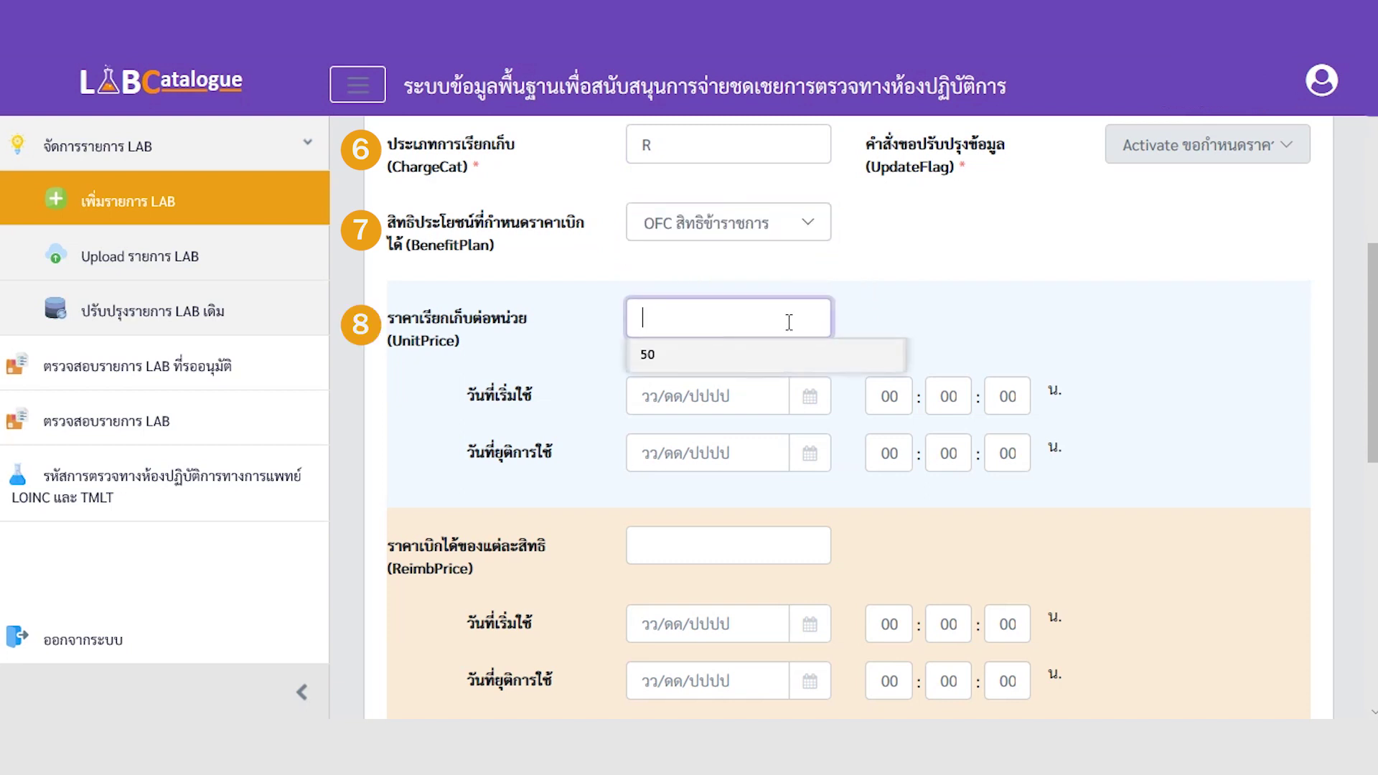
pyautogui.write('120')
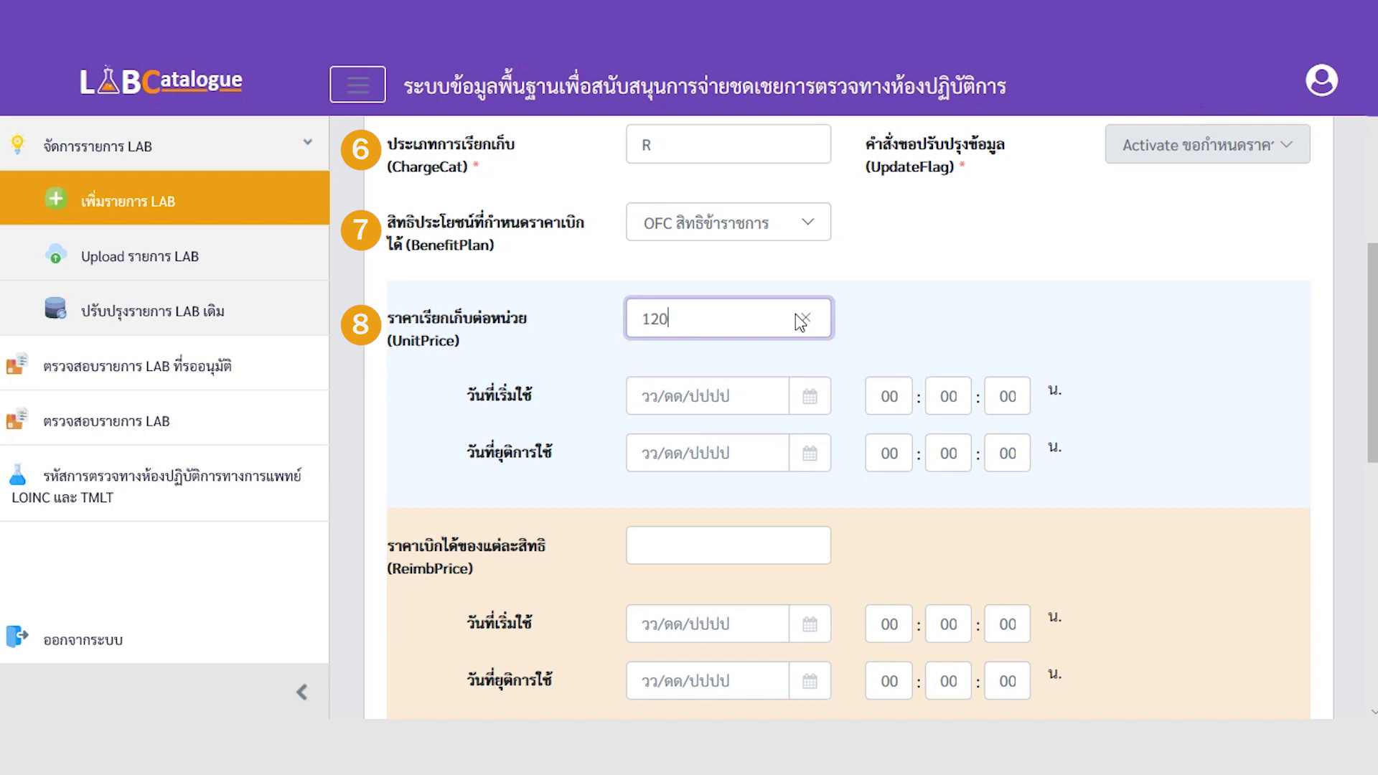
pyautogui.click(808, 399)
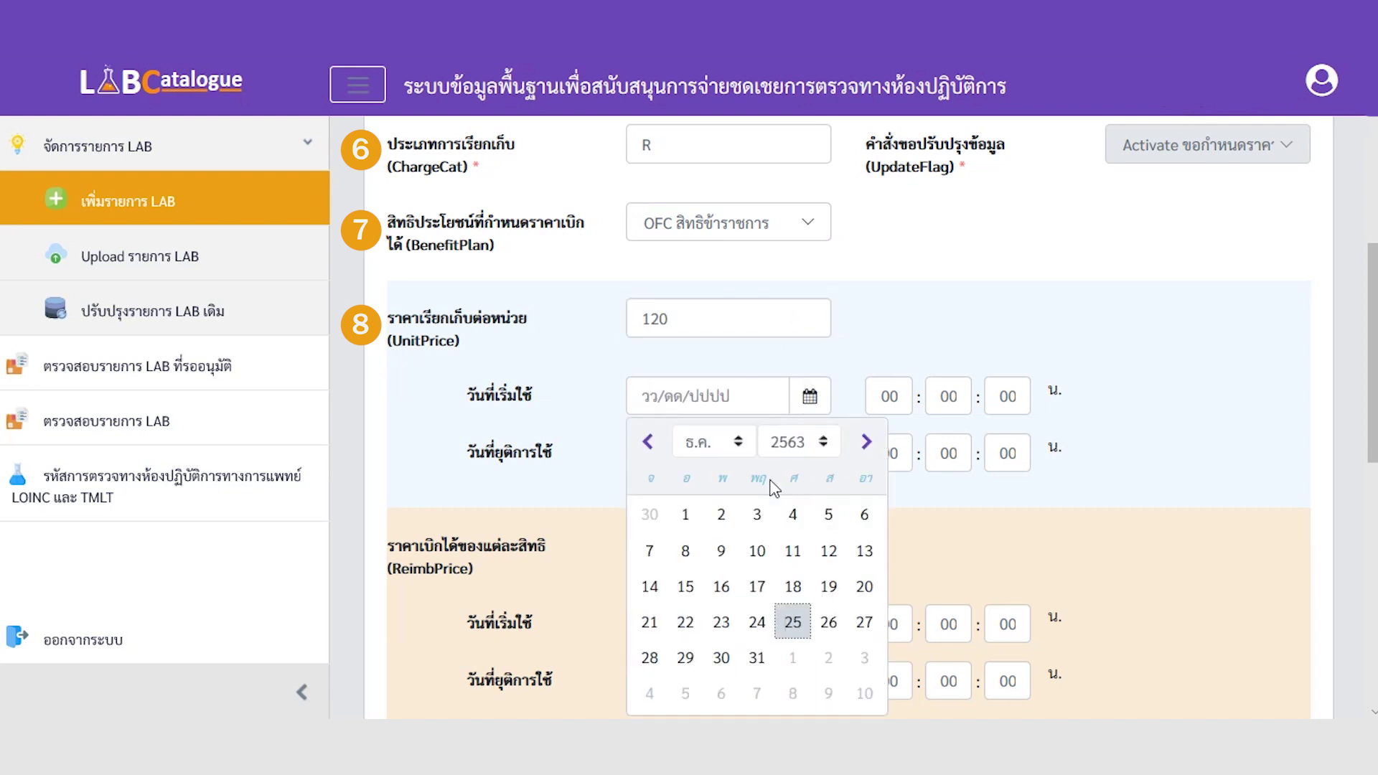
pyautogui.click(714, 442)
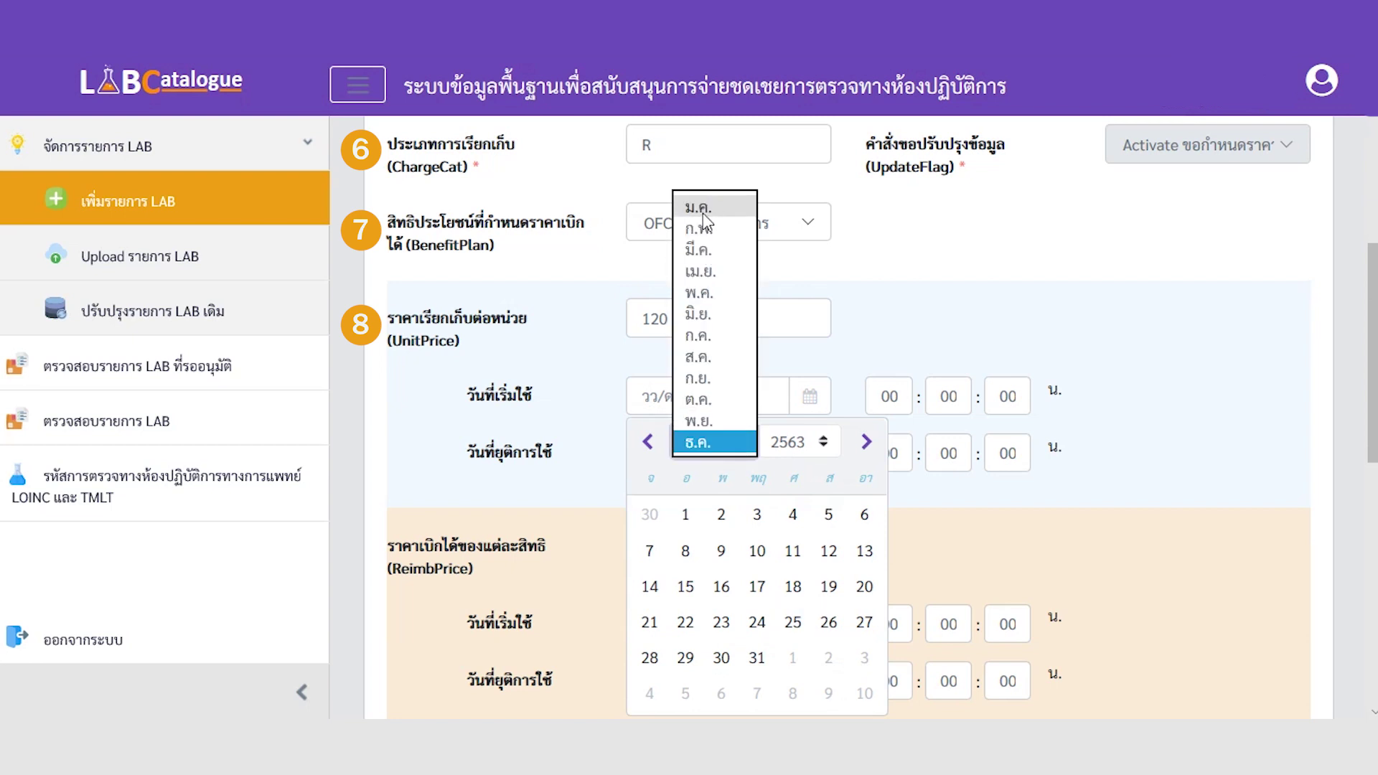
pyautogui.click(703, 212)
pyautogui.click(721, 515)
# Set the UnitPrice end date to 30/12/2563 with the time 23:59:59.
pyautogui.click(811, 459)
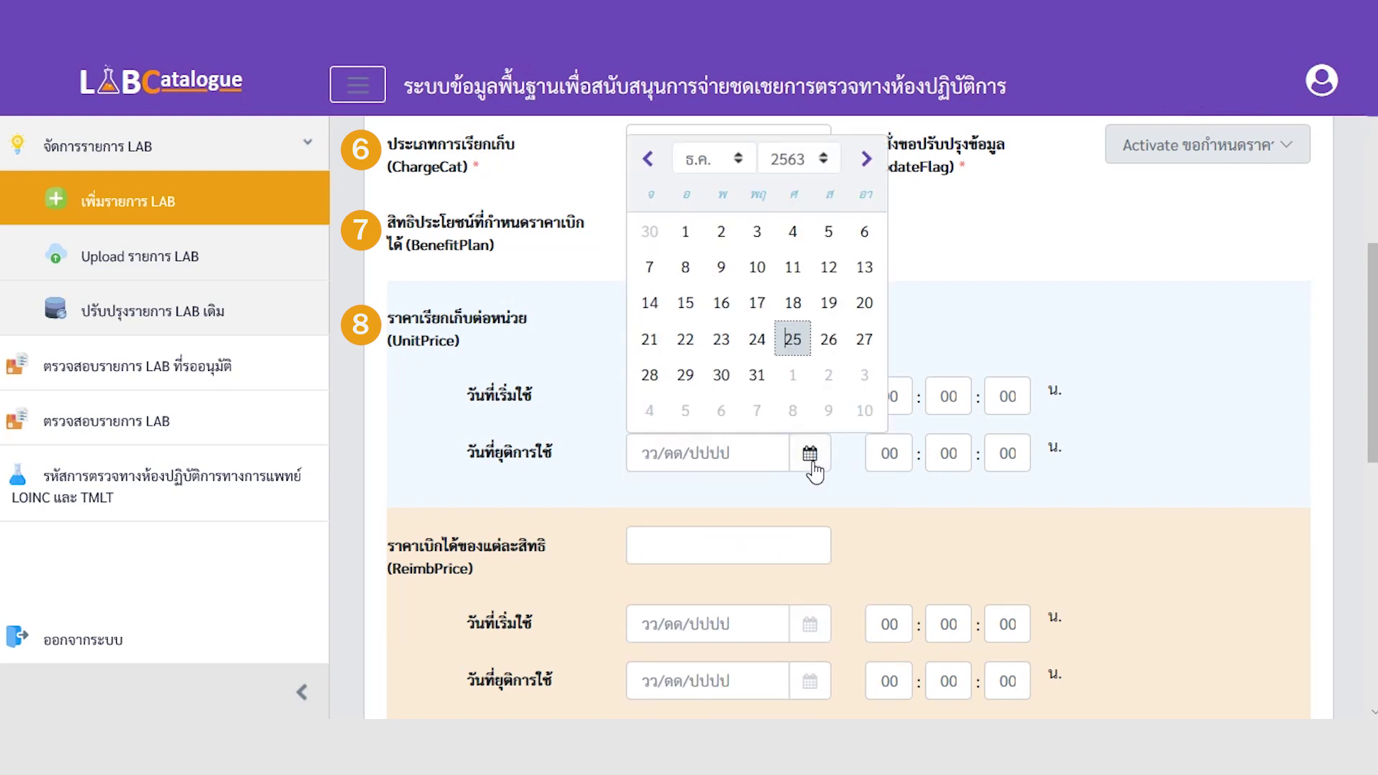
pyautogui.click(721, 375)
pyautogui.click(888, 453)
pyautogui.write('23')
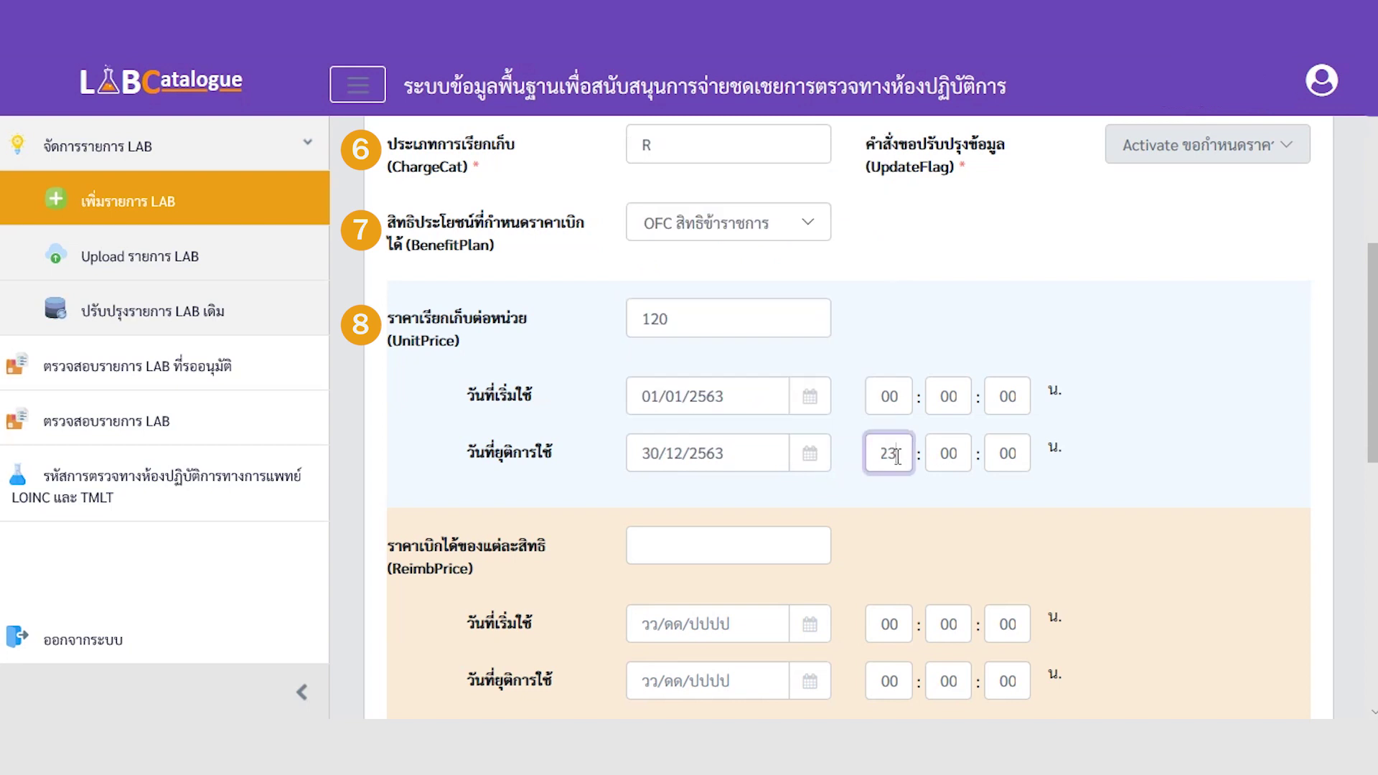
pyautogui.click(944, 455)
pyautogui.write('59')
pyautogui.click(1015, 455)
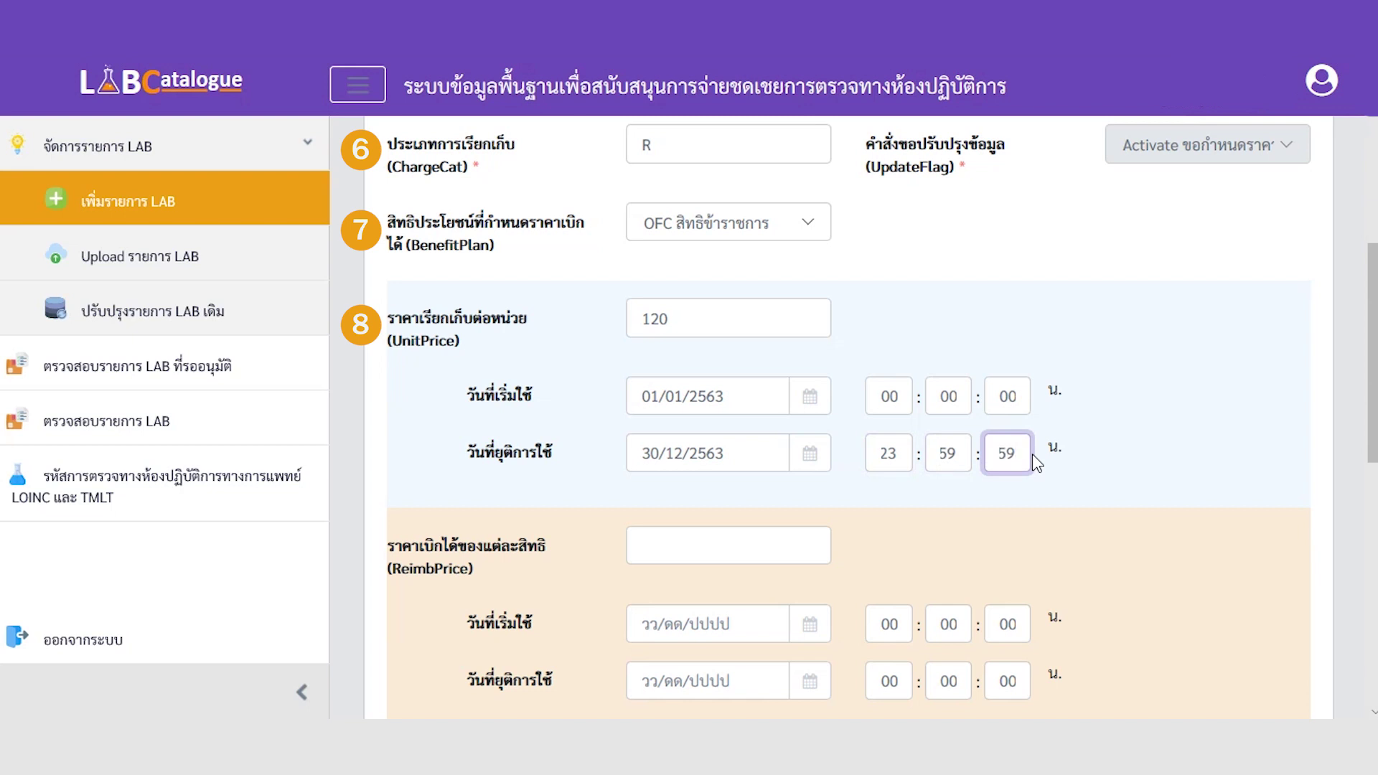
# Enter a ReimbPrice of 90 and set its start date to 01/01/2563.
pyautogui.click(774, 550)
pyautogui.write('90')
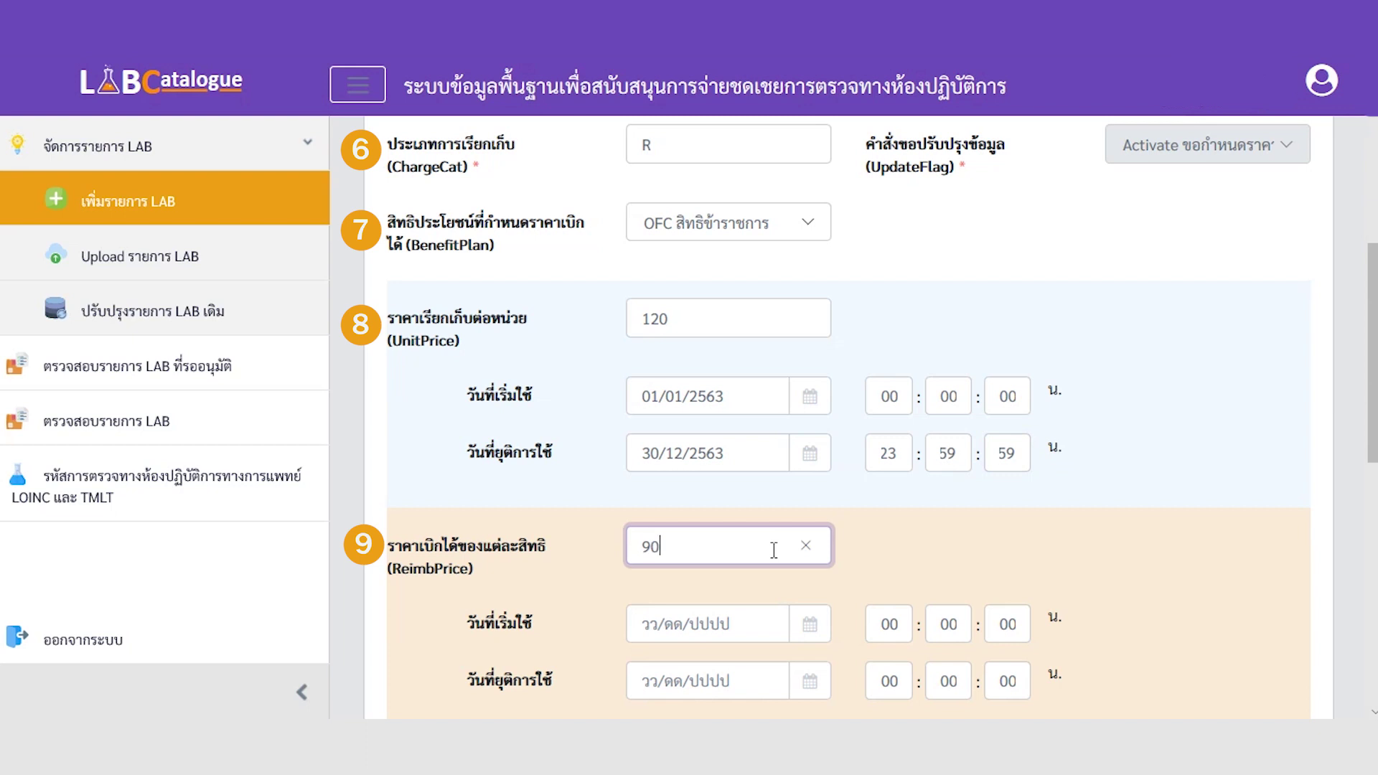
pyautogui.click(809, 626)
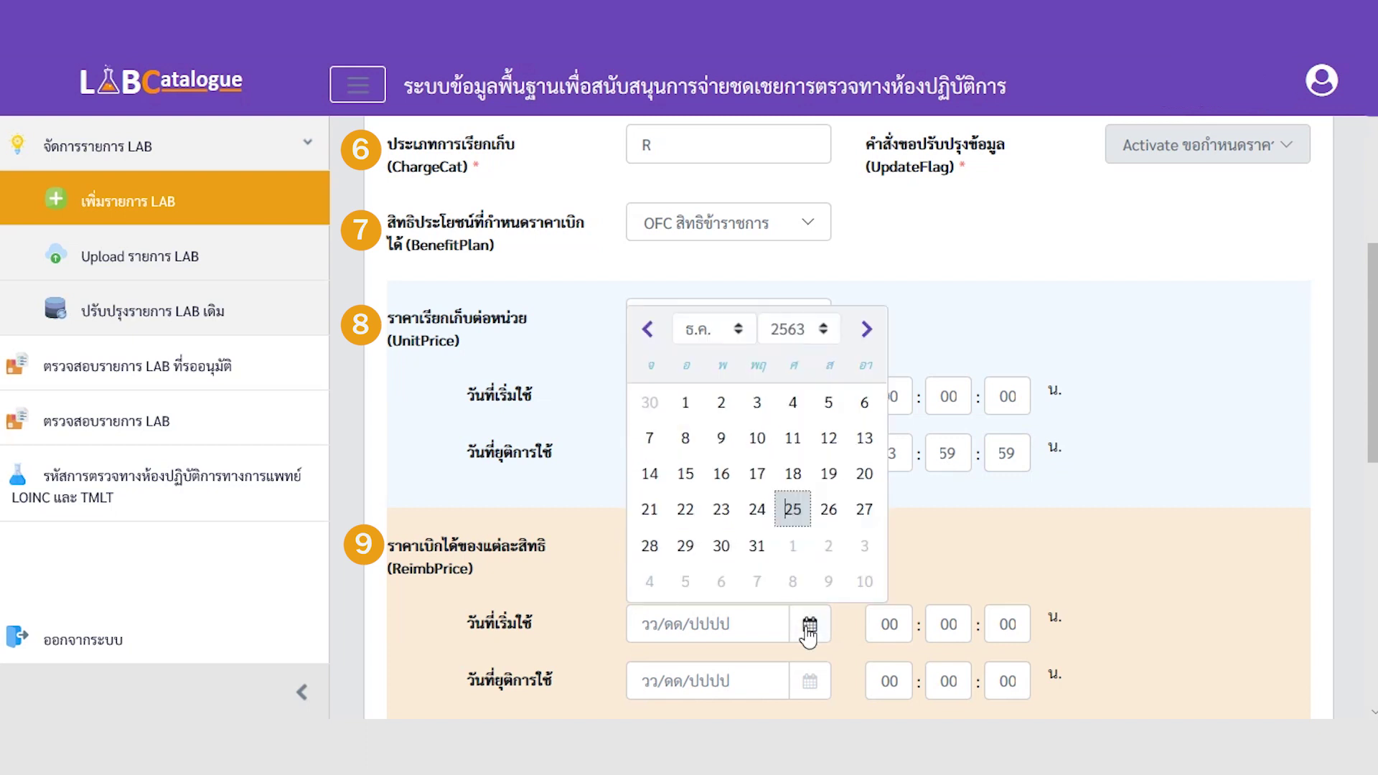
pyautogui.click(739, 331)
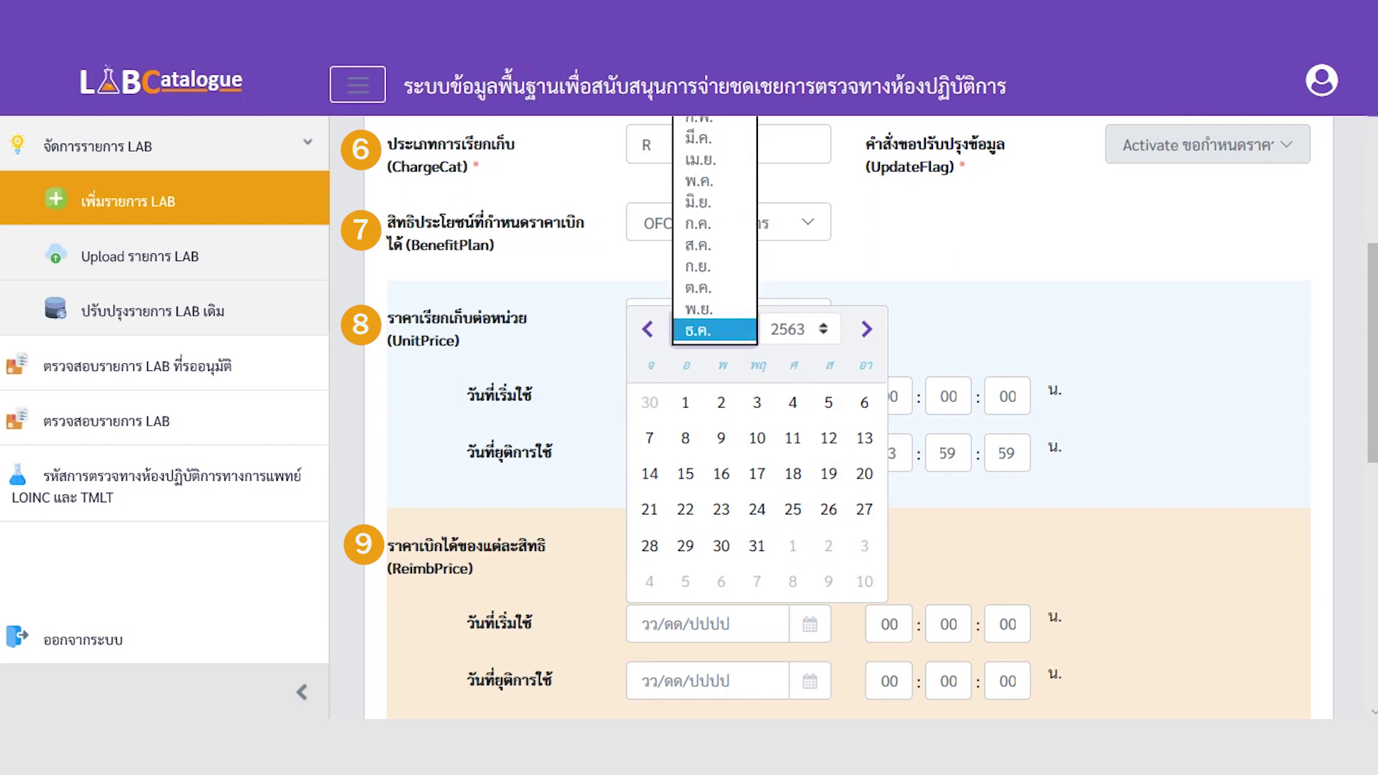
pyautogui.click(696, 93)
pyautogui.click(722, 399)
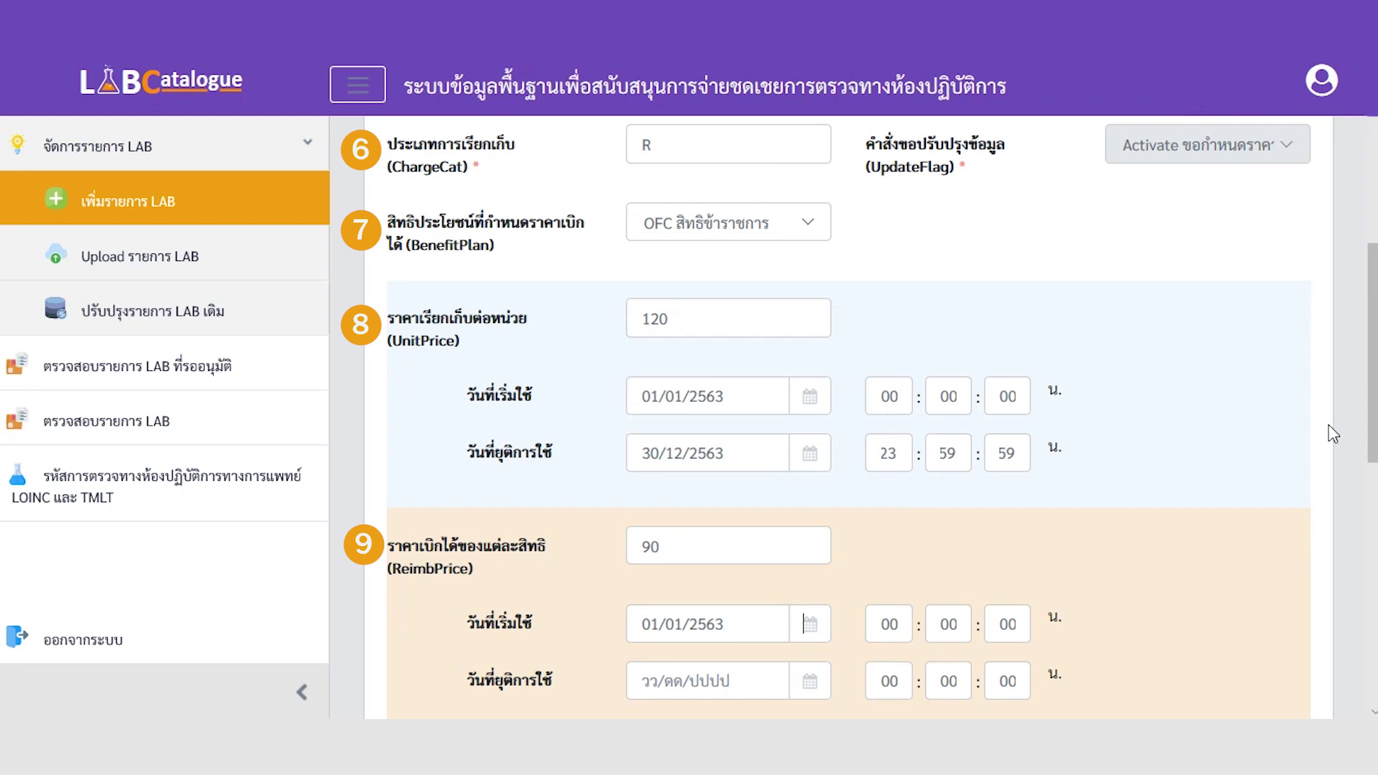
# Save the new LAB item and confirm the save.
pyautogui.scroll(-1, 1372, 431)
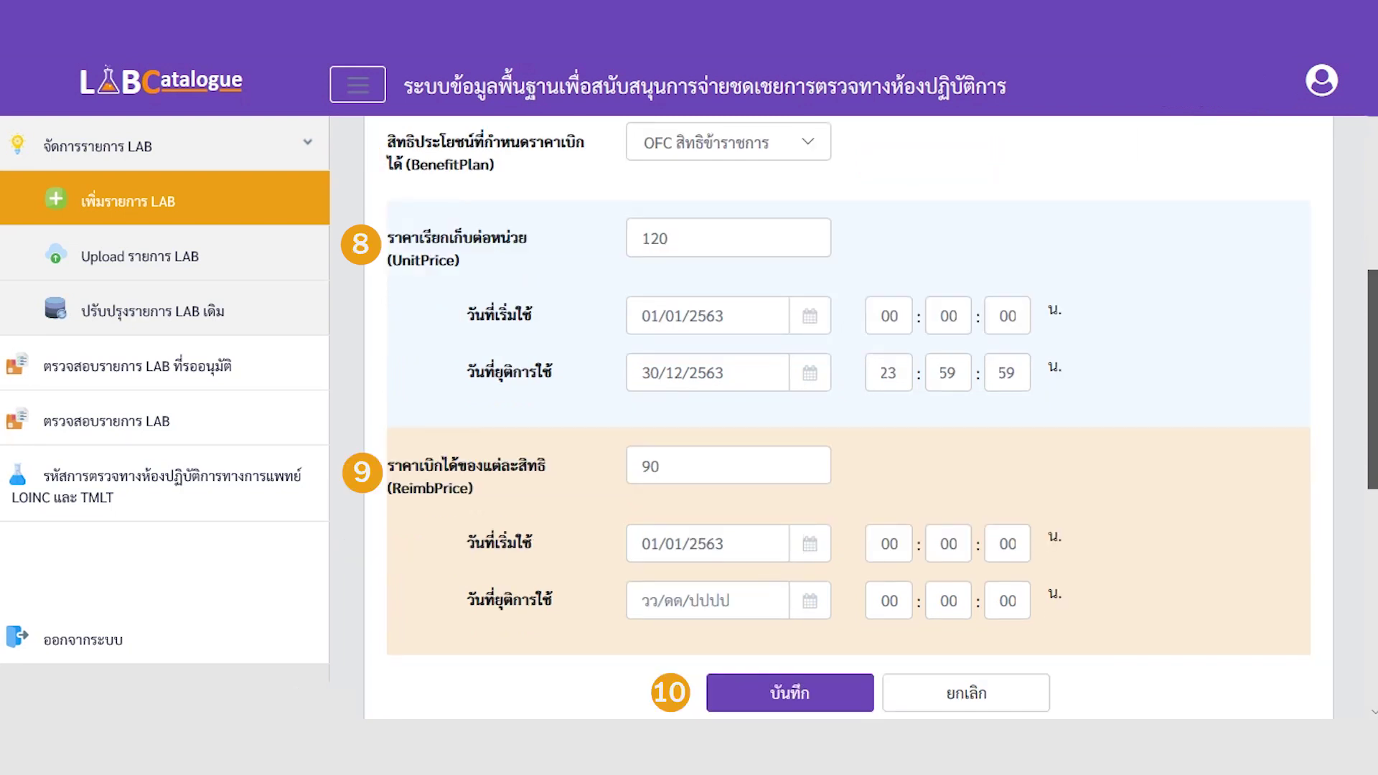
pyautogui.click(816, 692)
pyautogui.click(631, 445)
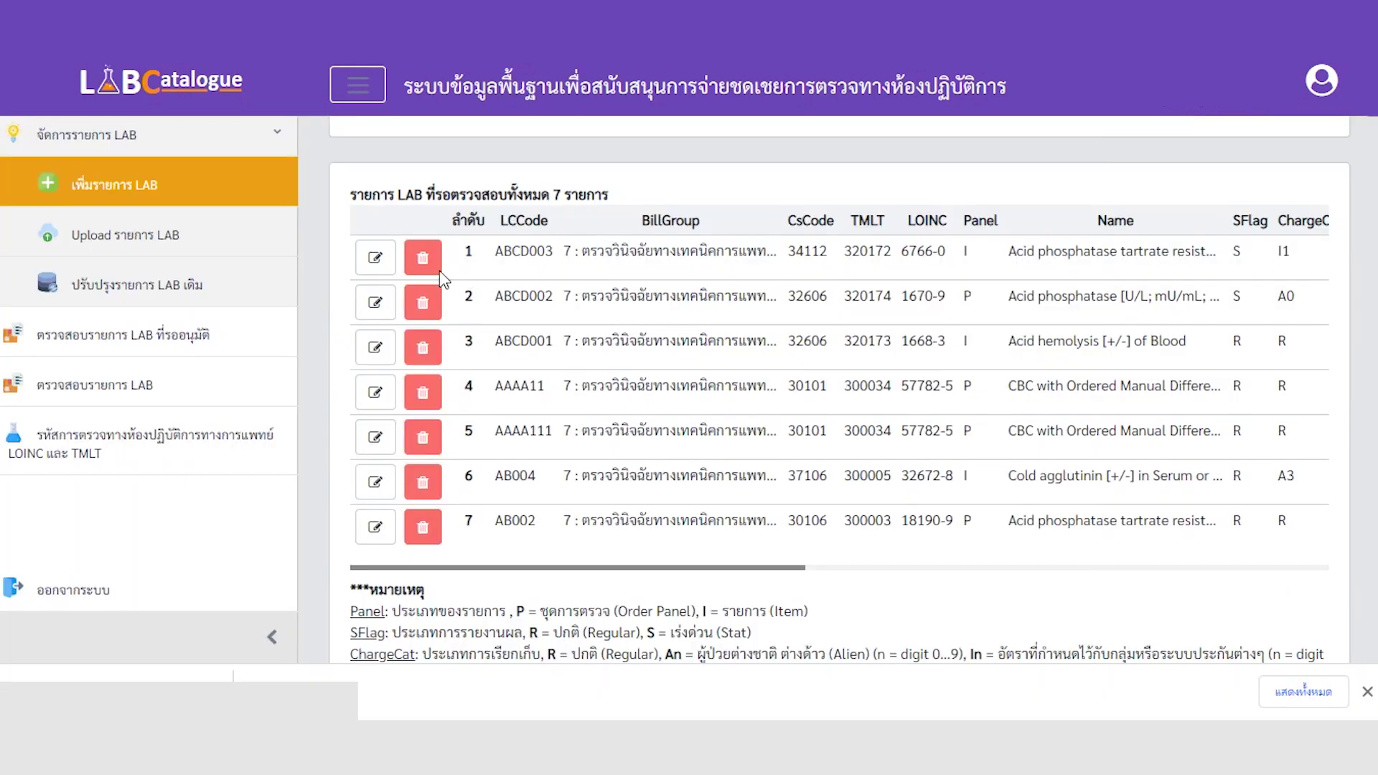
pyautogui.click(374, 258)
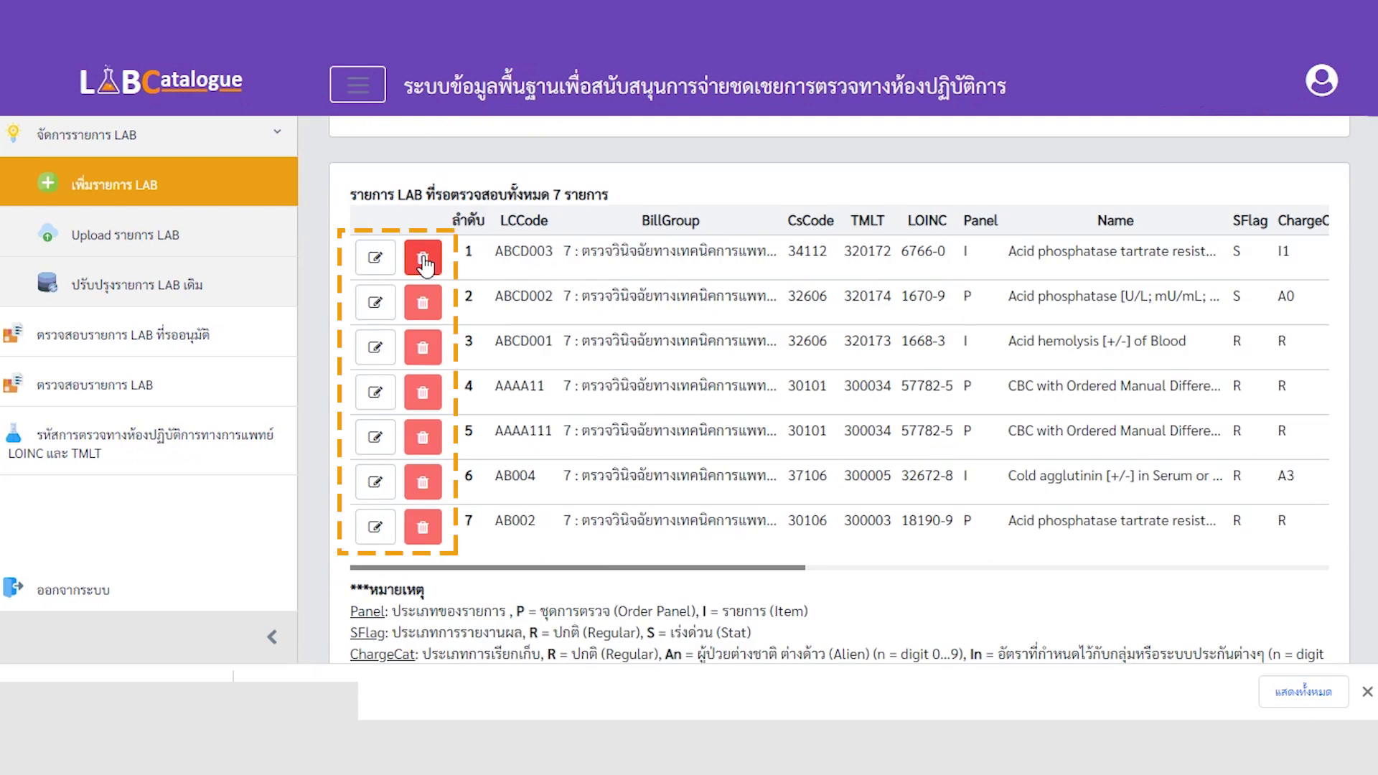
pyautogui.click(423, 260)
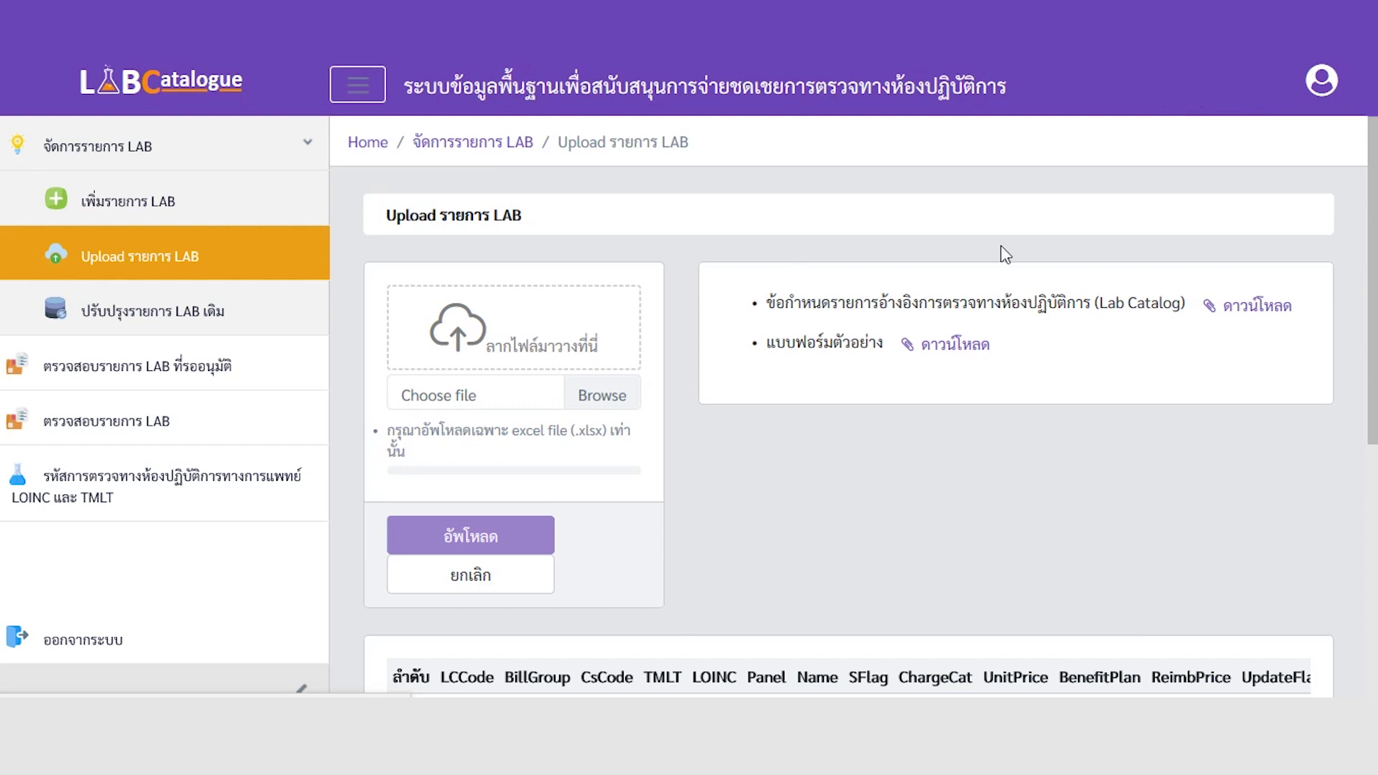
# Download the Lab Catalog specification document and read through its format requirements.
pyautogui.click(1246, 294)
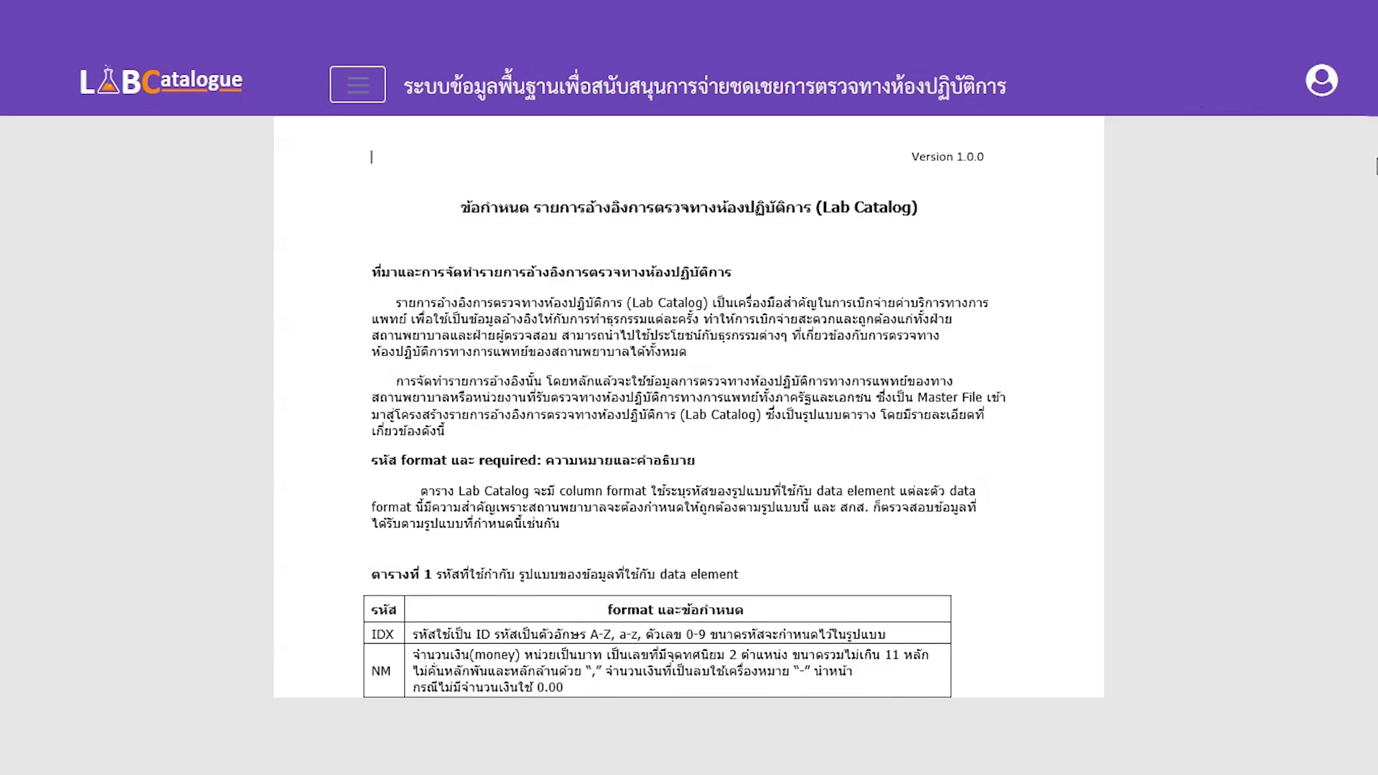
pyautogui.moveTo(1373, 165); pyautogui.dragTo(1364, 420)
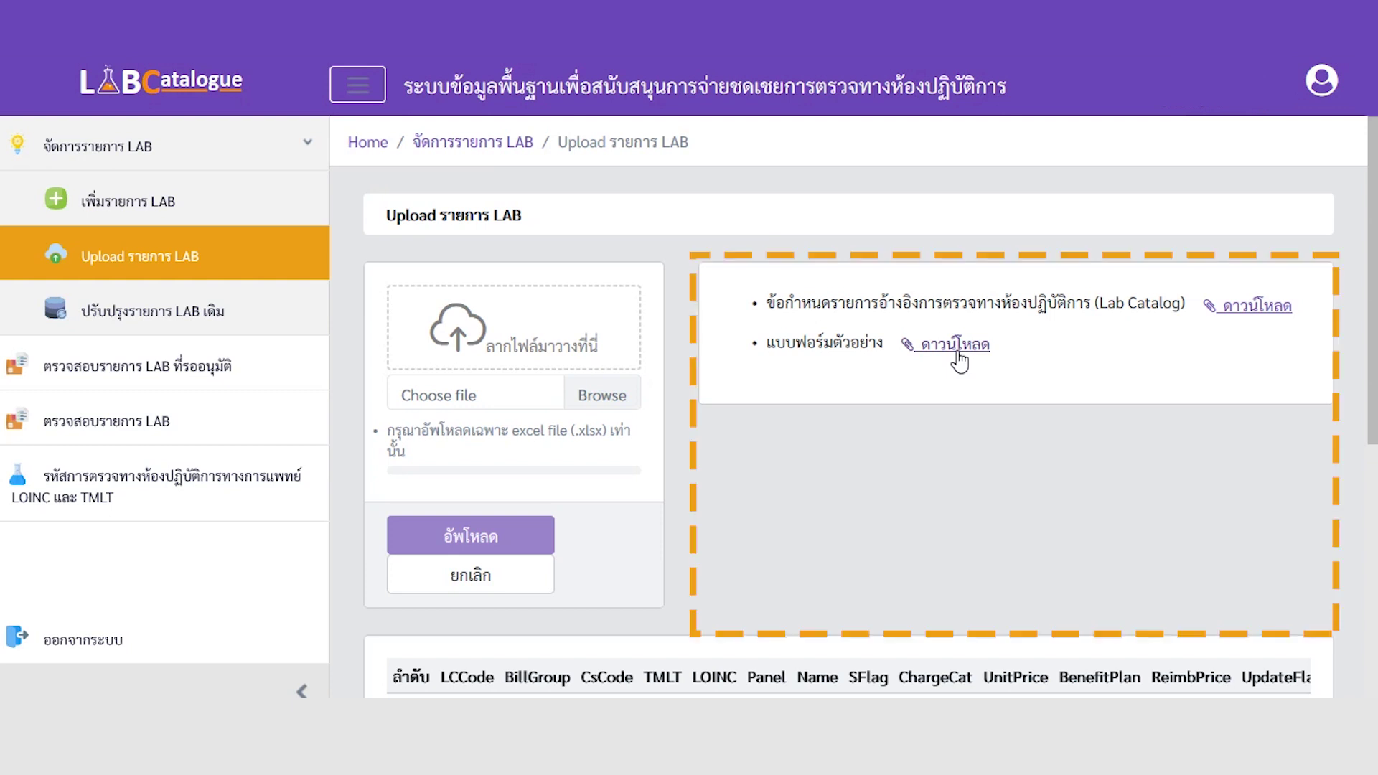
# Download the sample upload form and, in Excel, enter 90.00 as the ReimbPrice in cell L2.
pyautogui.click(956, 346)
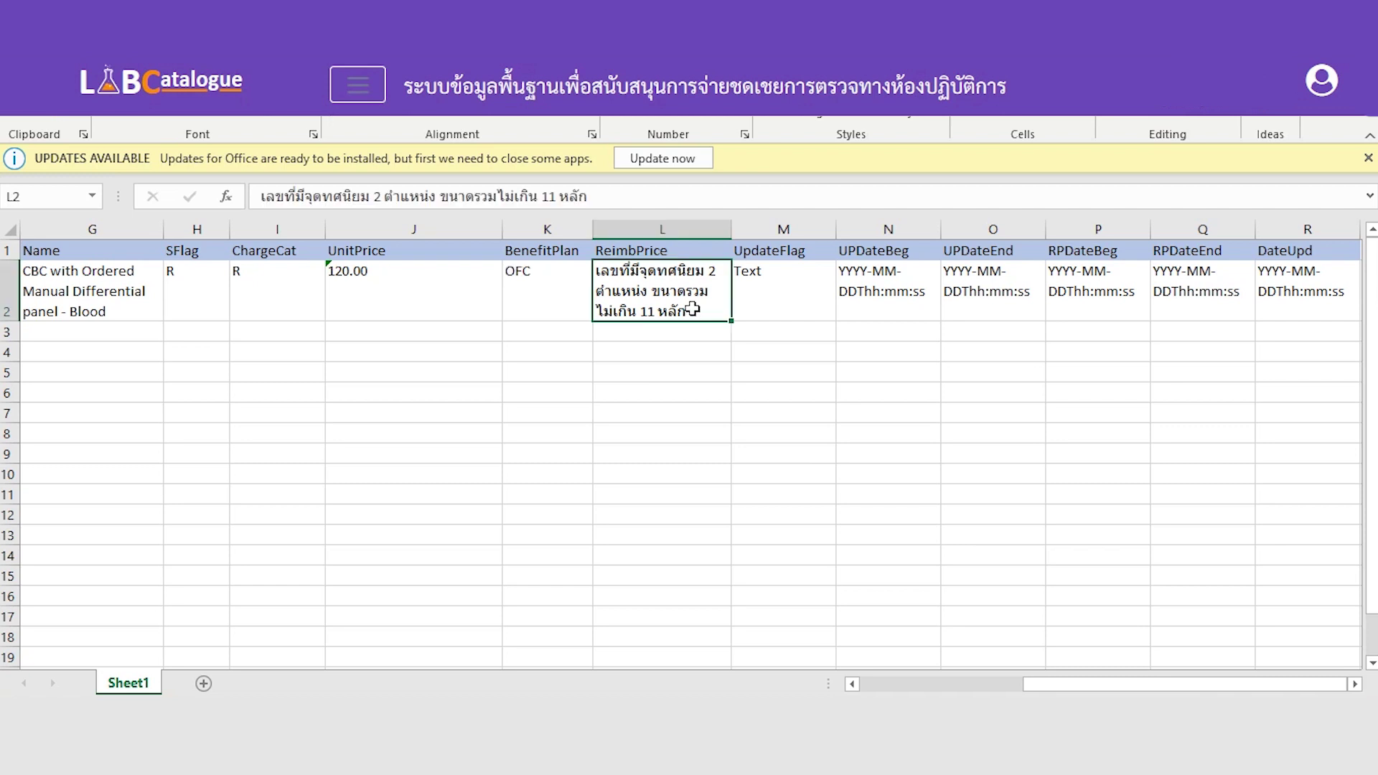
pyautogui.write('90.00')
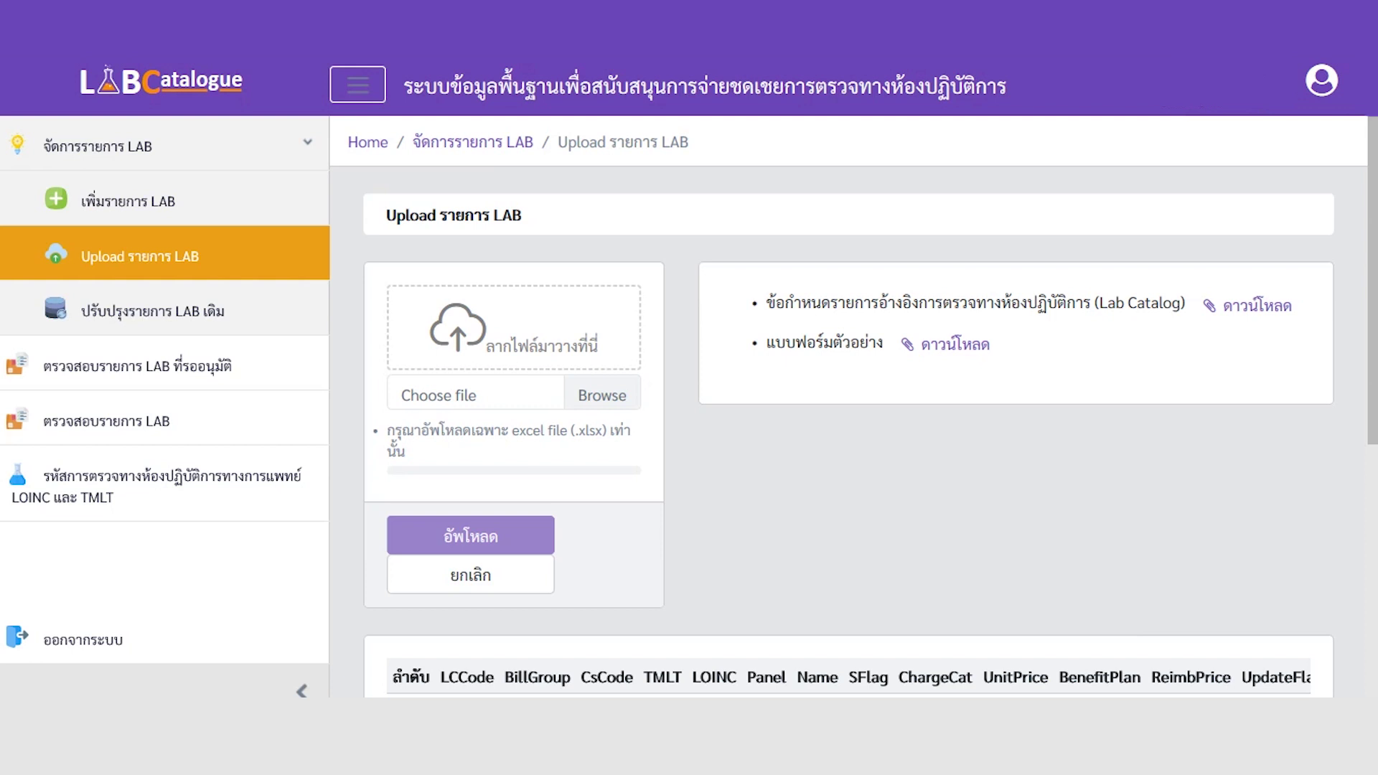
# Choose the Excel file 11722_labcatl_4001 and upload it as LAB items.
pyautogui.click(630, 394)
pyautogui.click(316, 207)
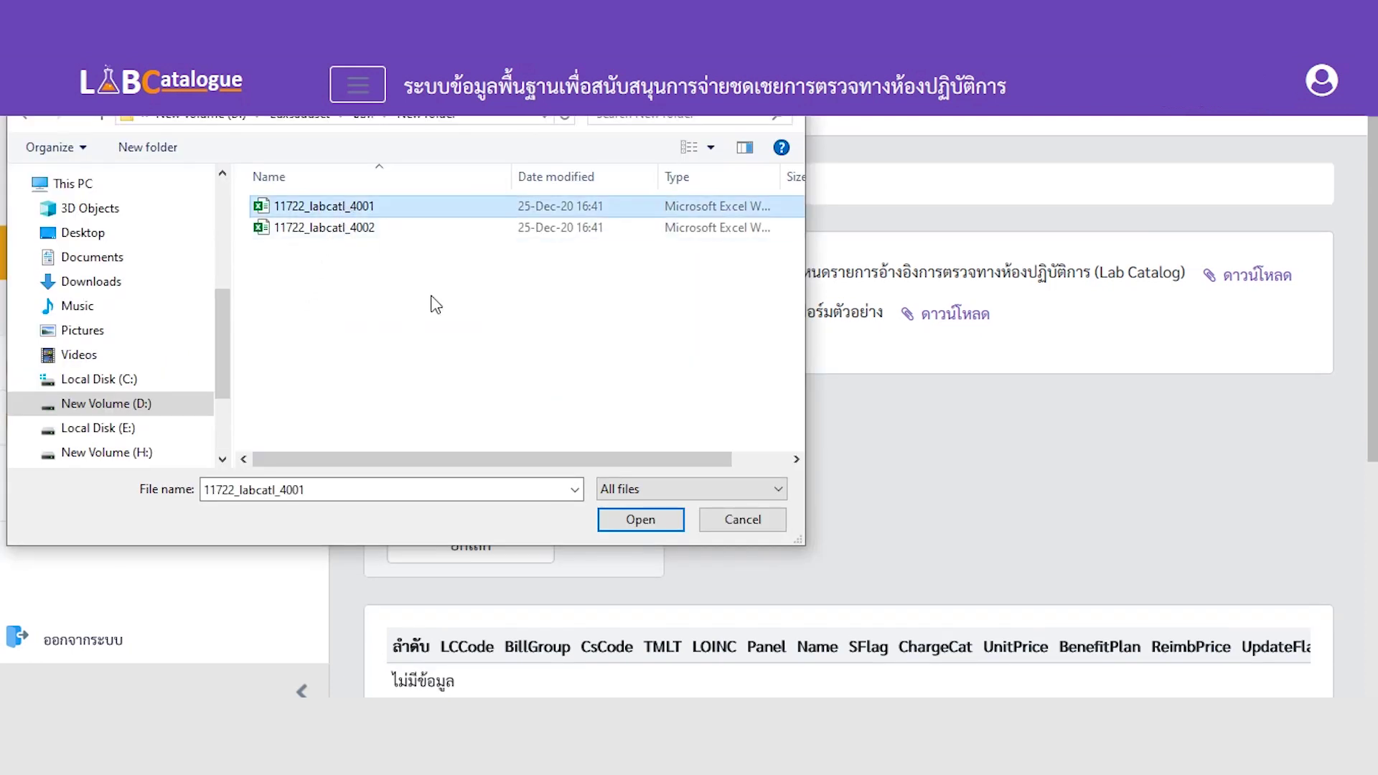
pyautogui.click(632, 520)
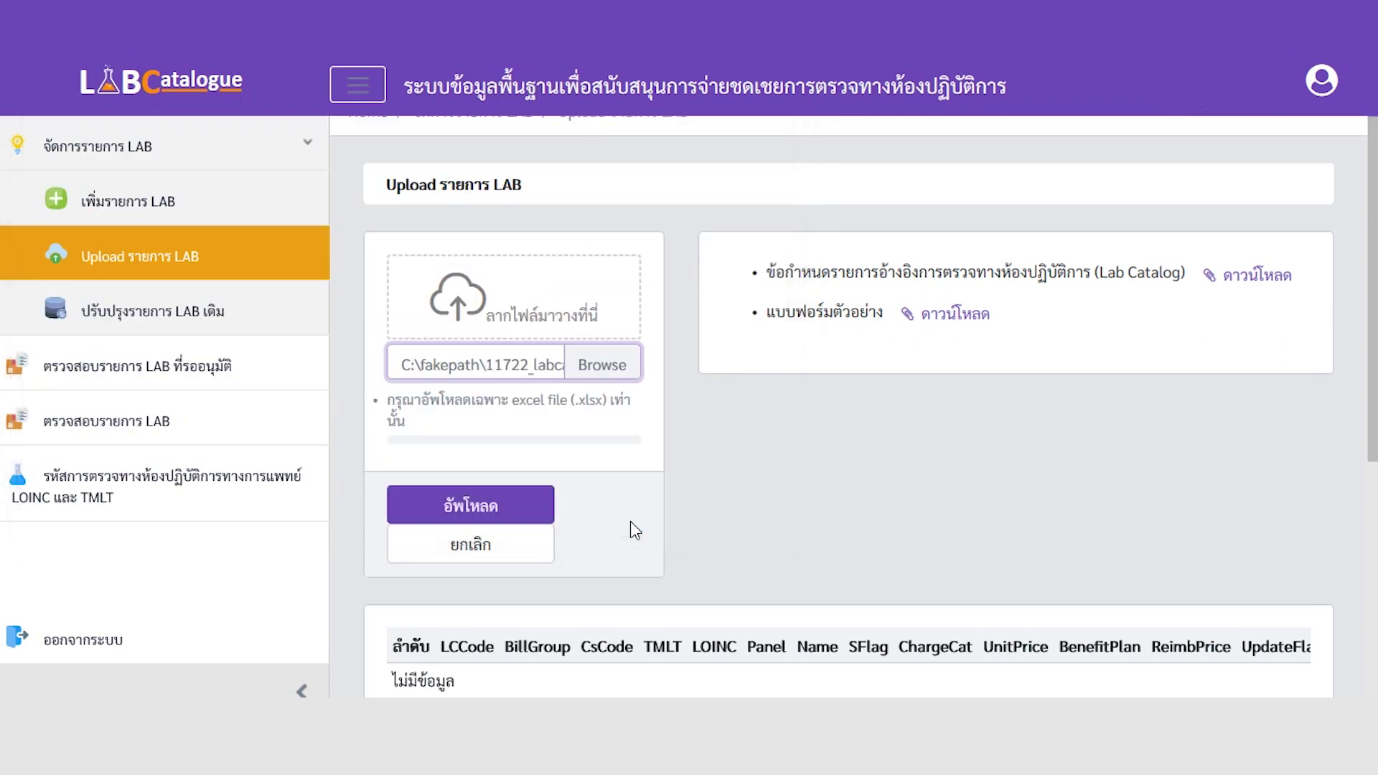
pyautogui.click(502, 506)
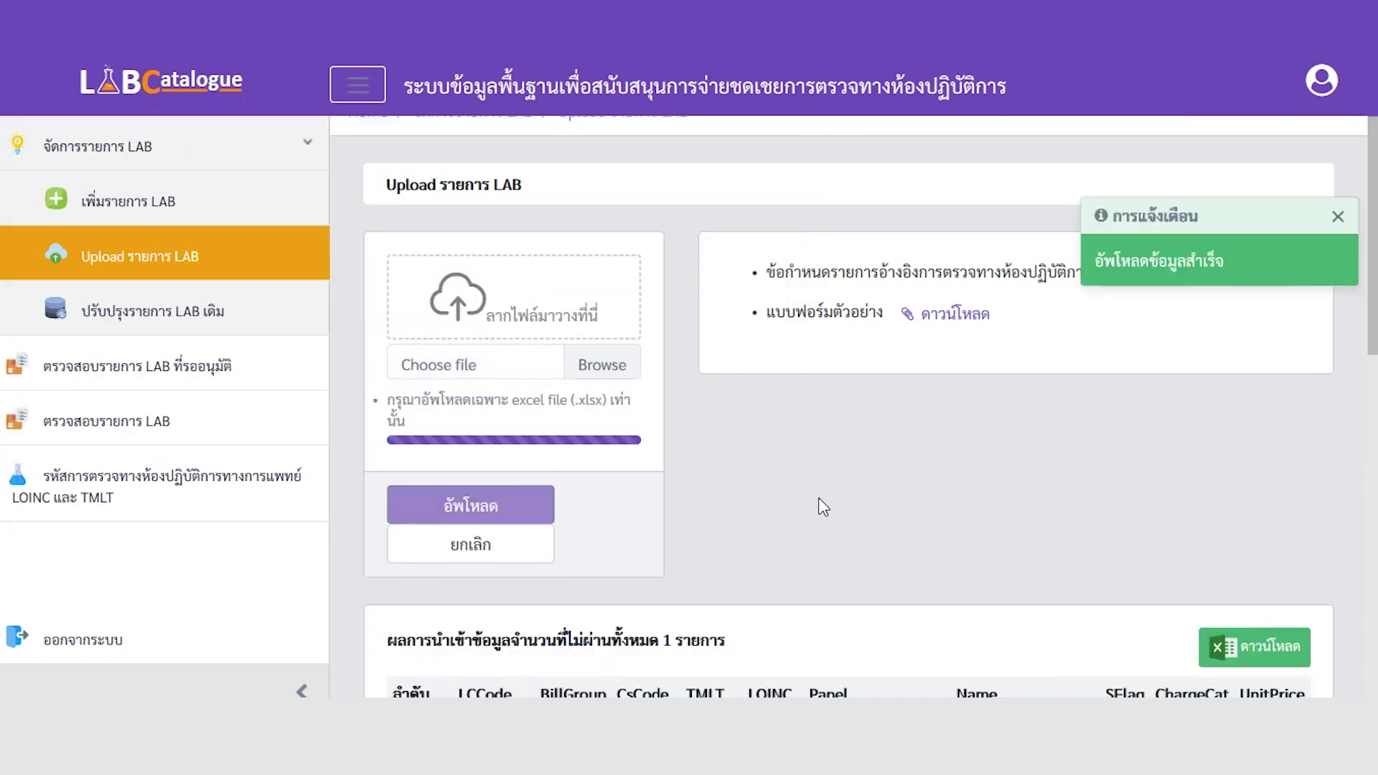
# Review the upload results table and save the passed LAB items as the Excel file tmltrf_hospital_import_log.xlsx.
pyautogui.scroll(-7, 933, 413)
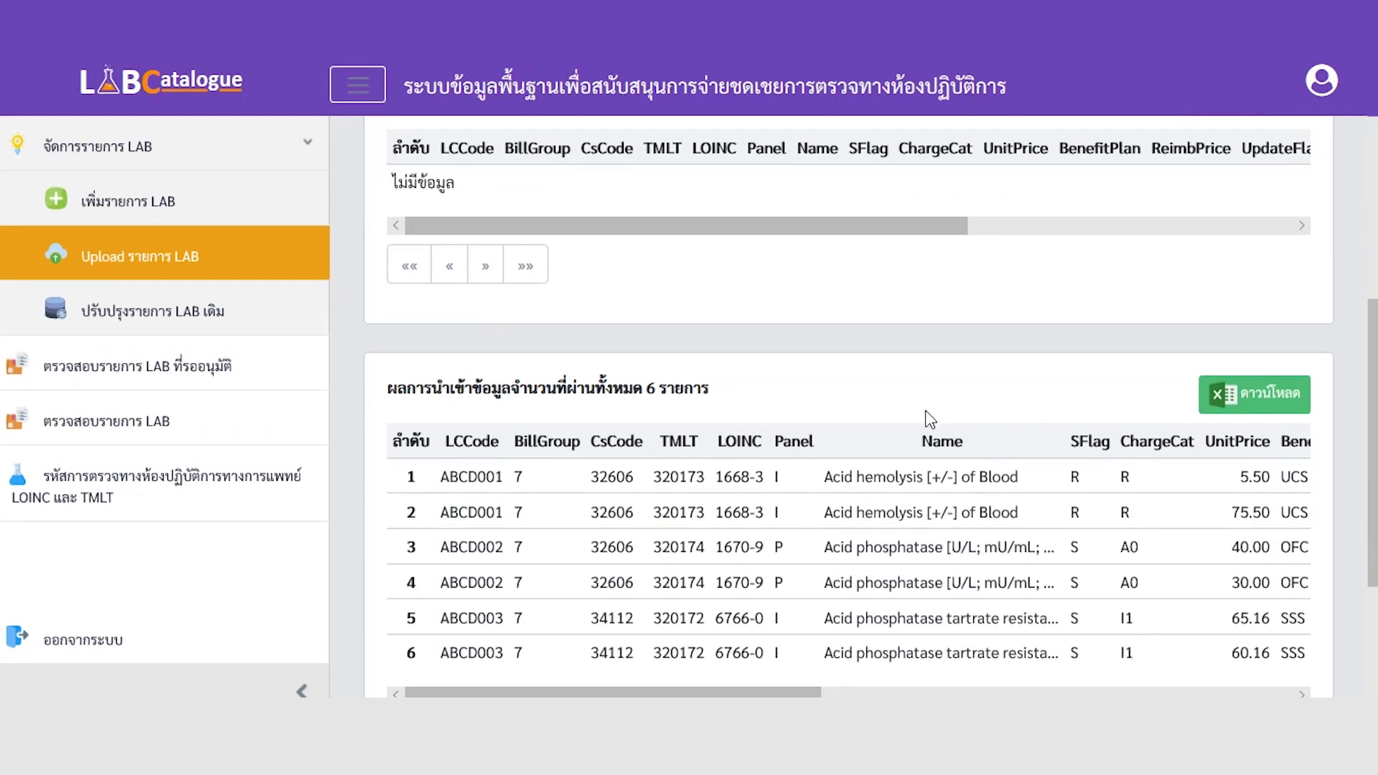
pyautogui.scroll(-2, 917, 412)
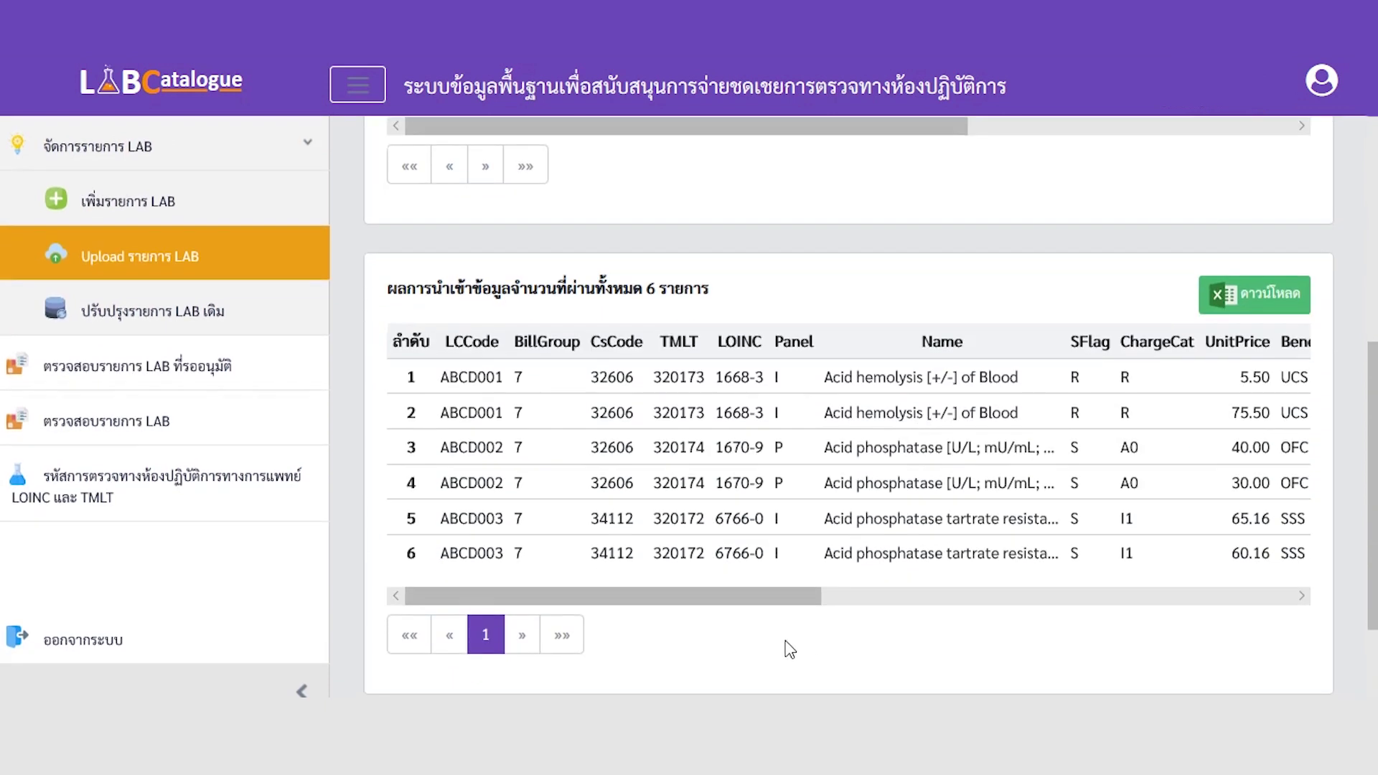
pyautogui.moveTo(782, 605); pyautogui.dragTo(1206, 636)
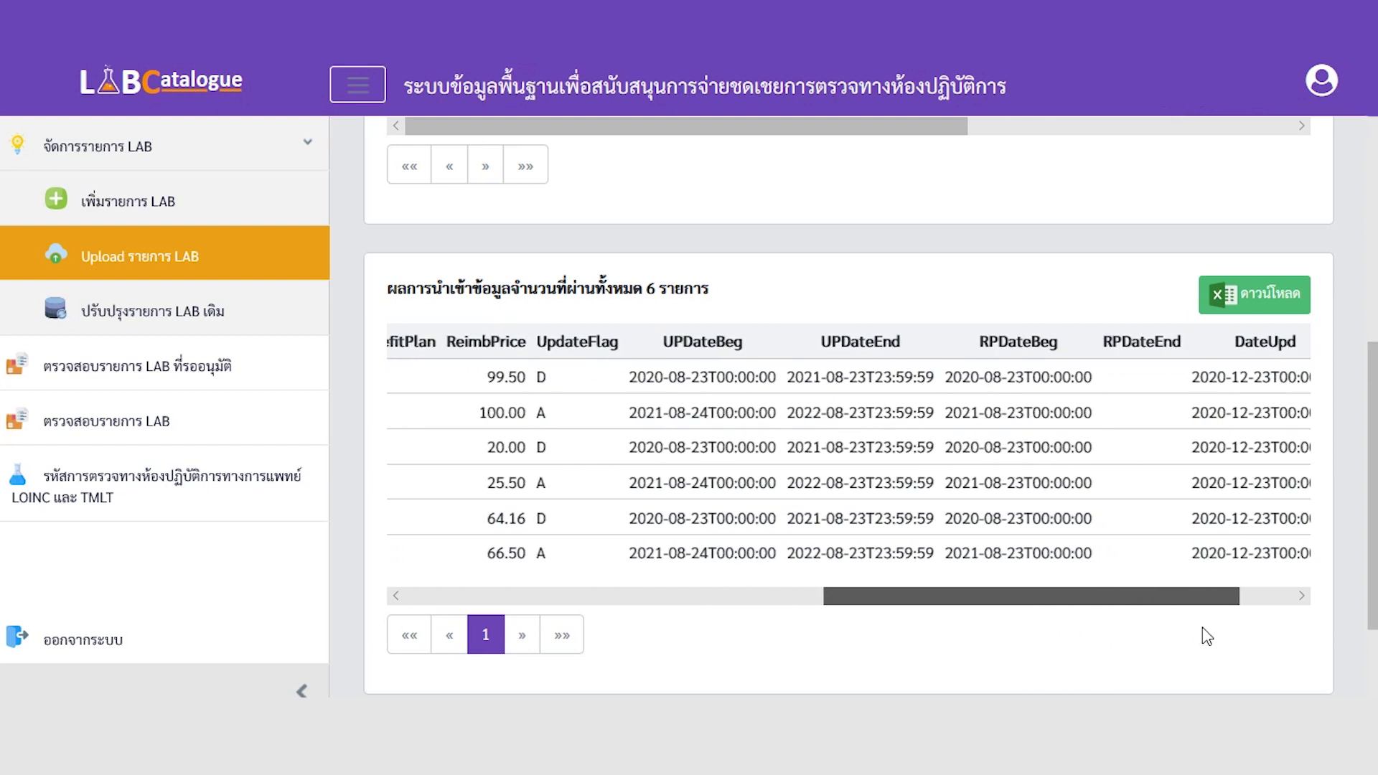
pyautogui.click(1256, 293)
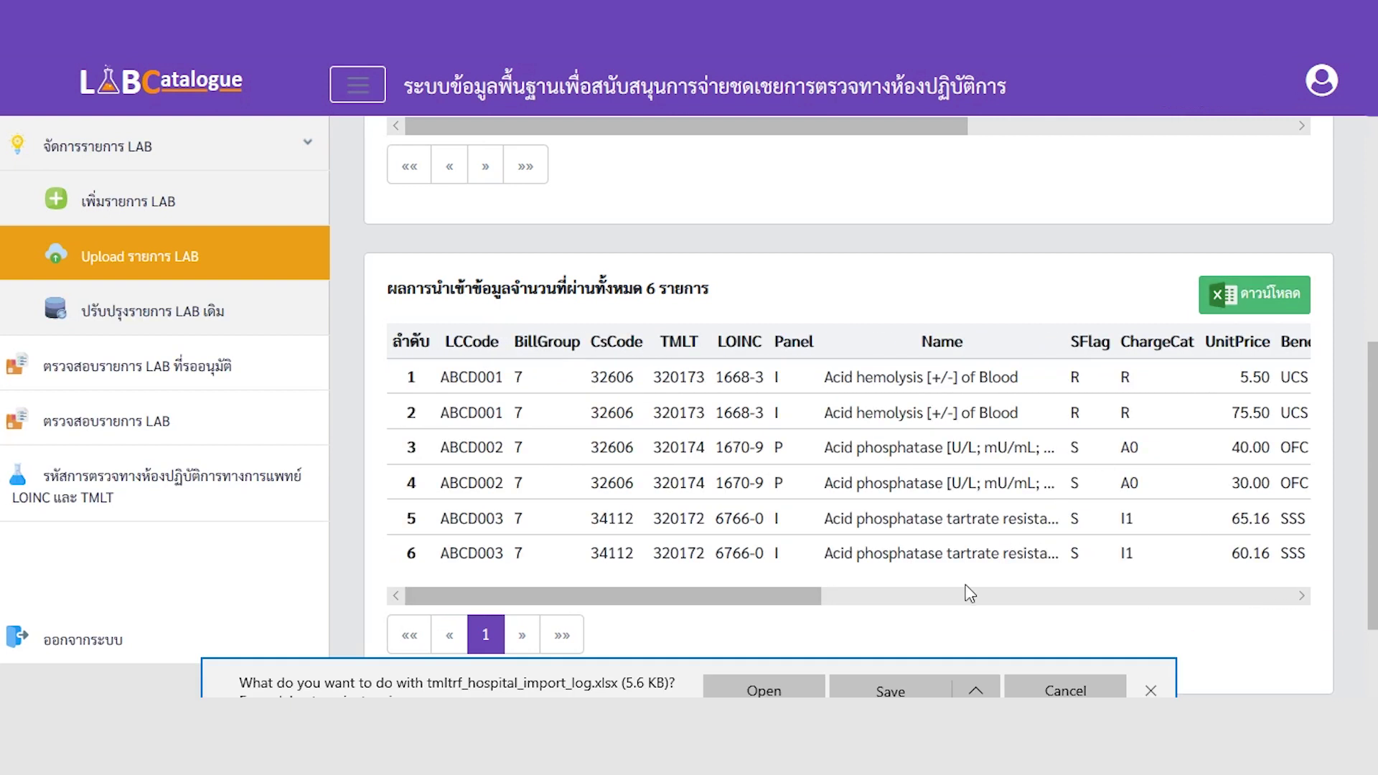
pyautogui.click(890, 687)
pyautogui.scroll(-2, 739, 574)
pyautogui.click(736, 565)
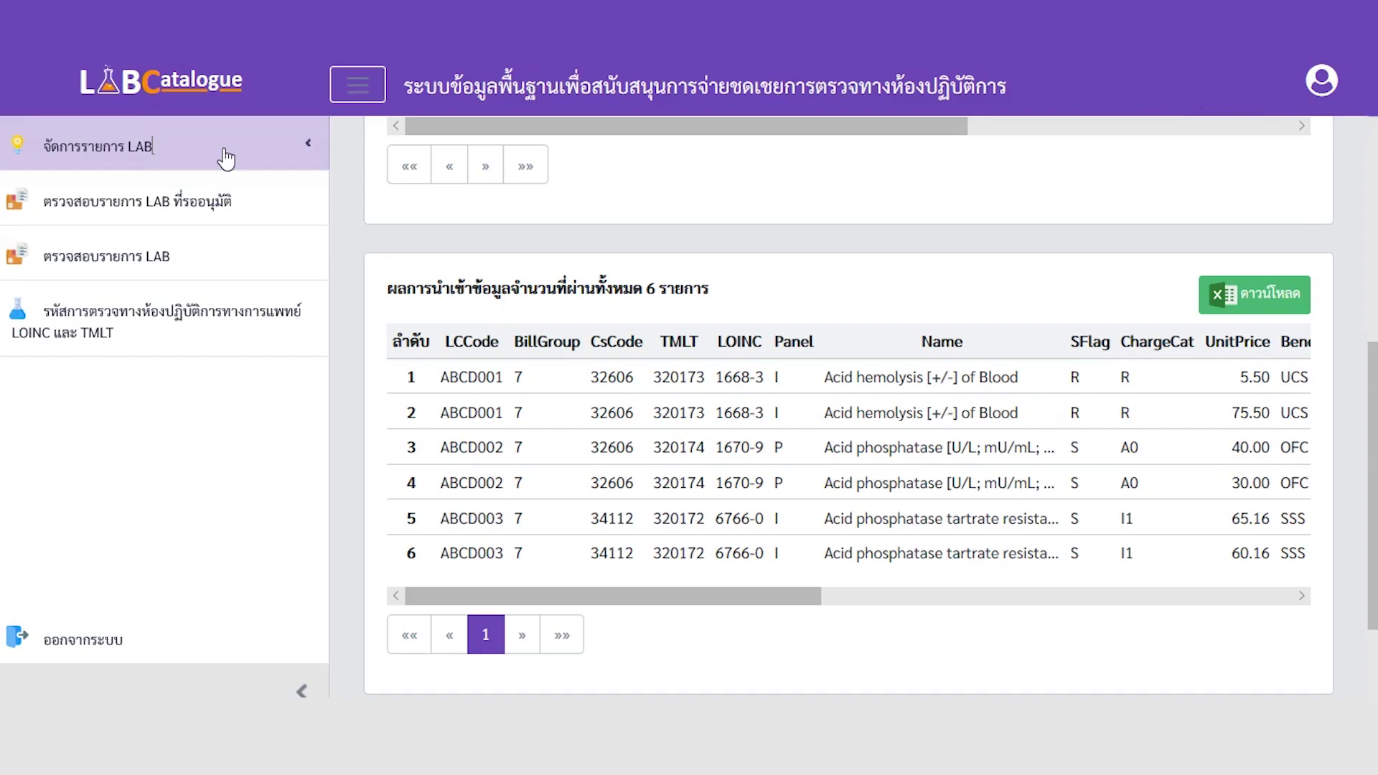
# Search the approved LAB items for LCCode AAAA11 and open that item for updating.
pyautogui.click(183, 316)
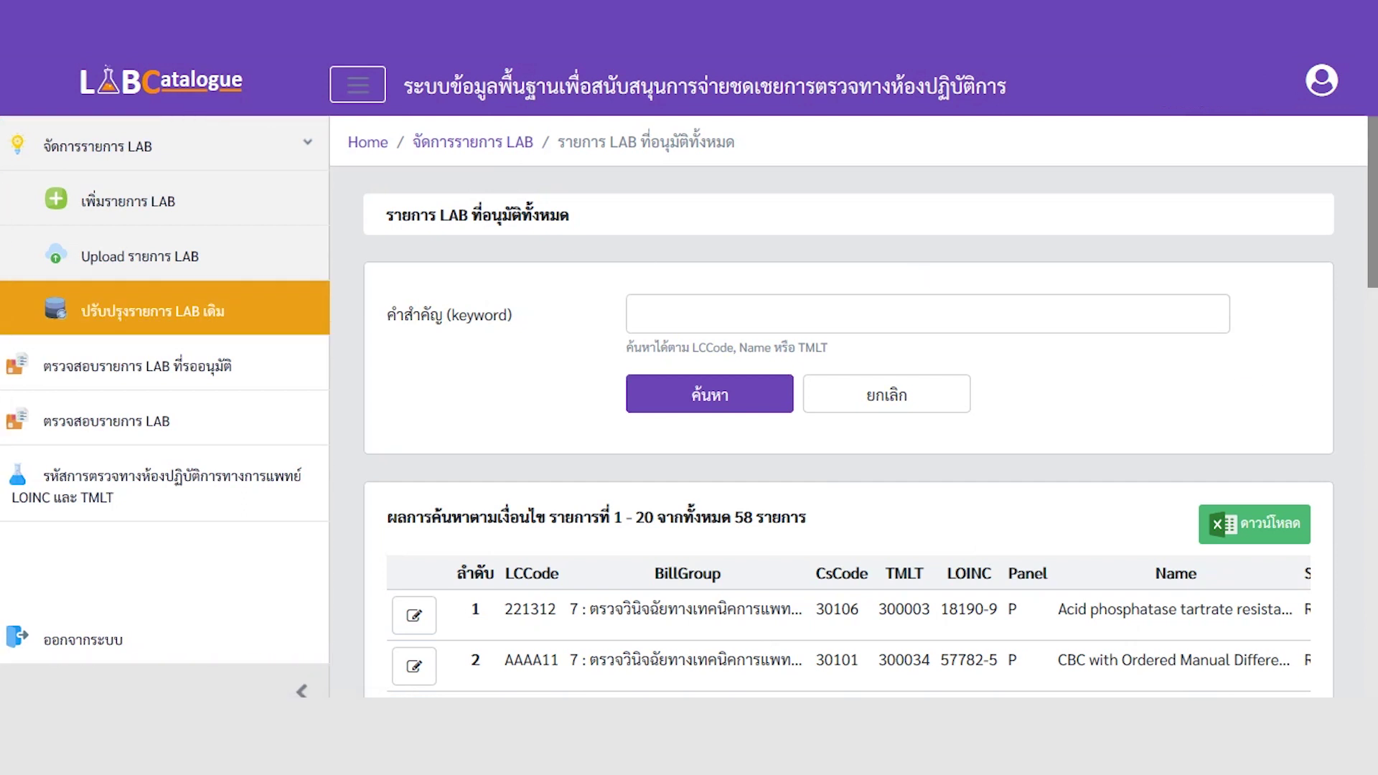
pyautogui.scroll(-1, 1181, 394)
pyautogui.scroll(-1, 849, 409)
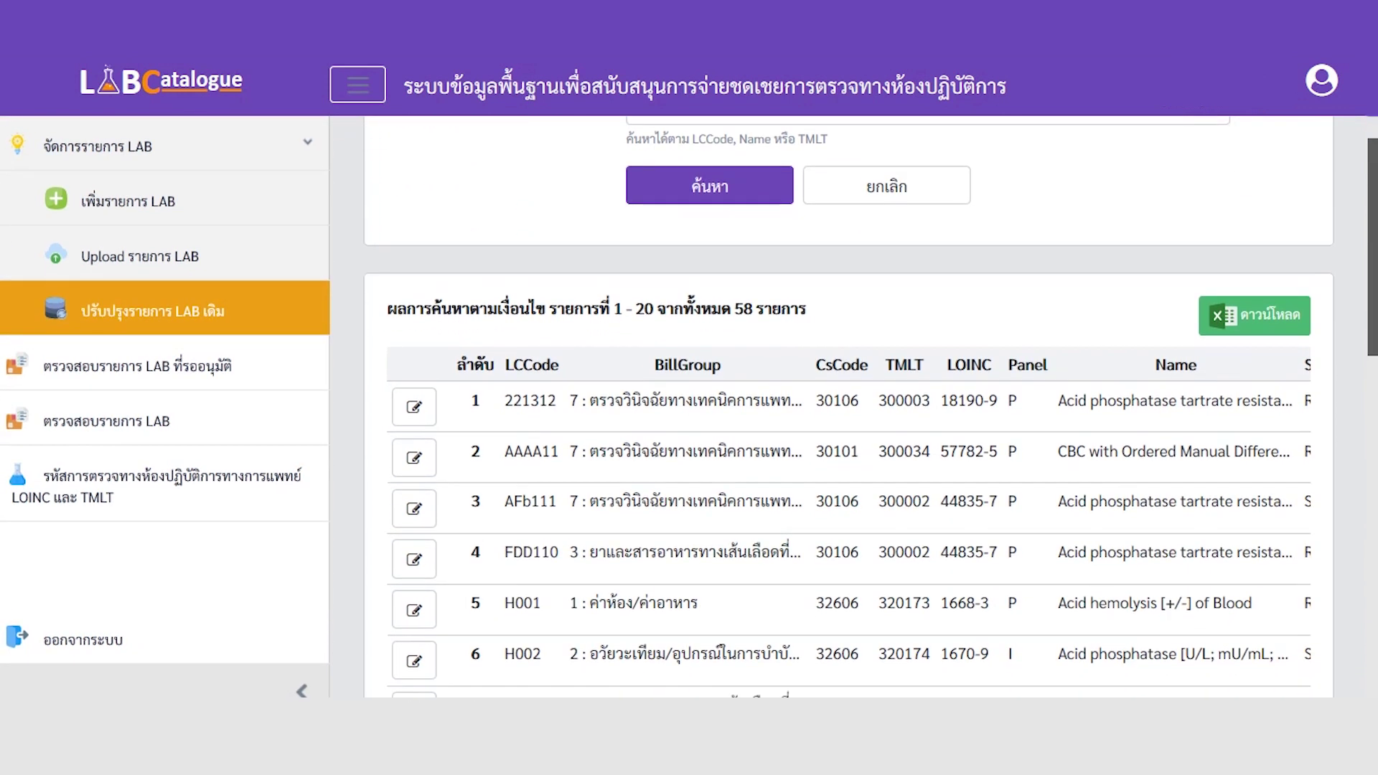
pyautogui.click(927, 238)
pyautogui.write('AAAA11')
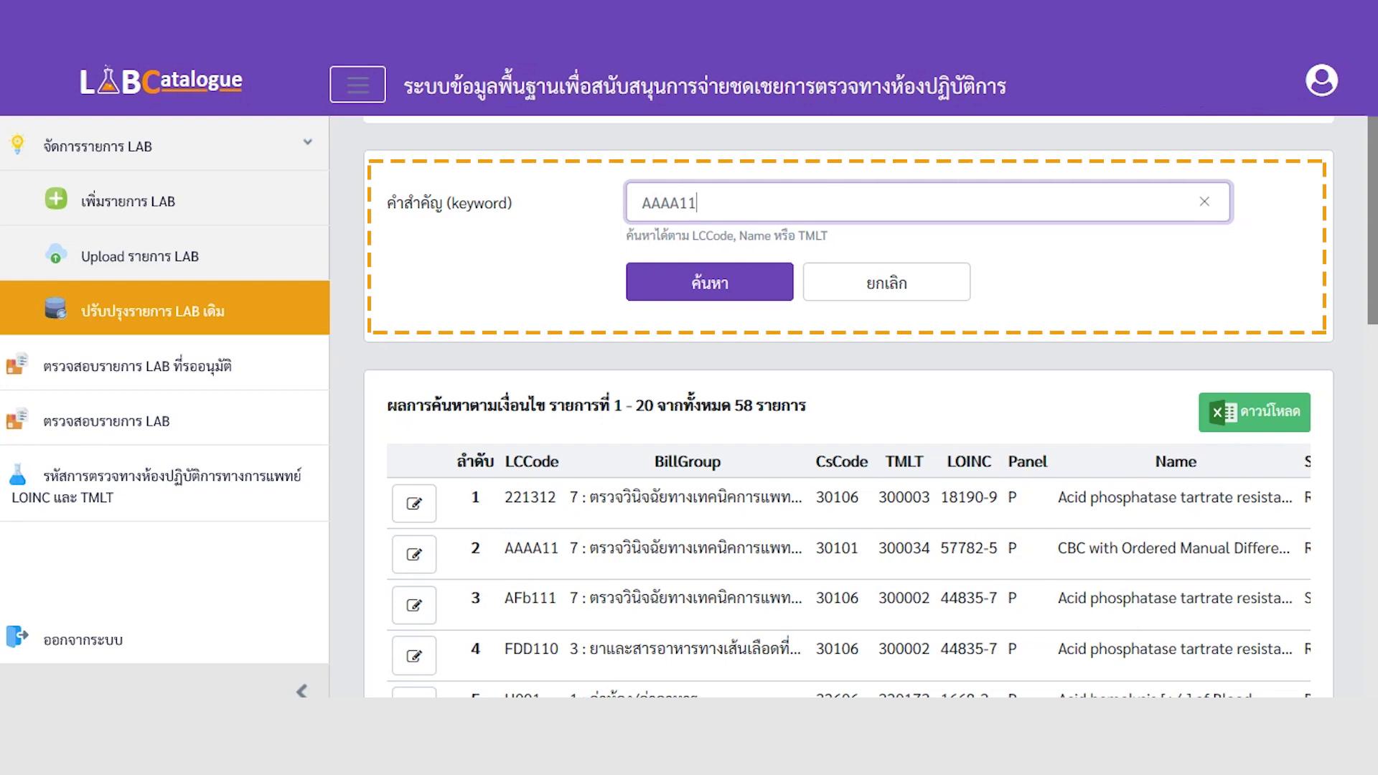
pyautogui.click(715, 284)
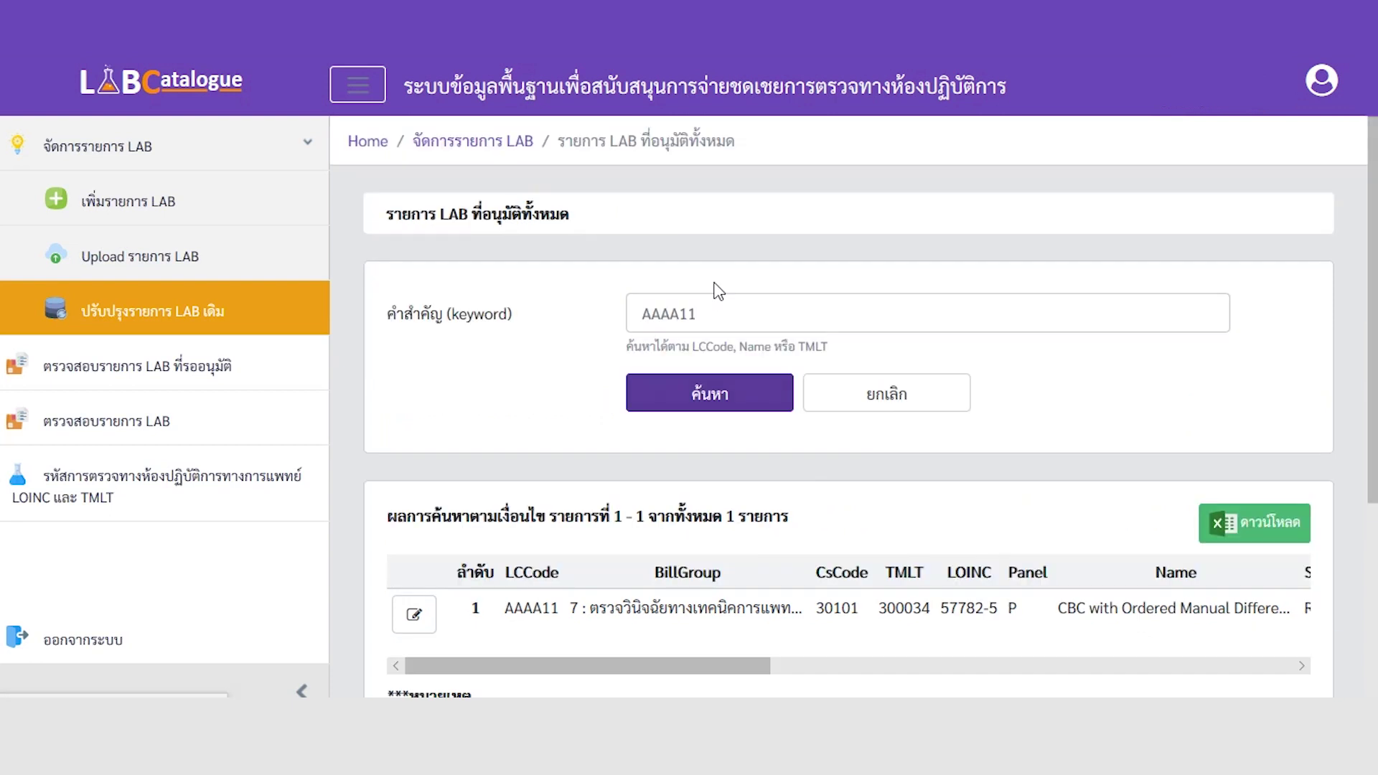
pyautogui.click(414, 613)
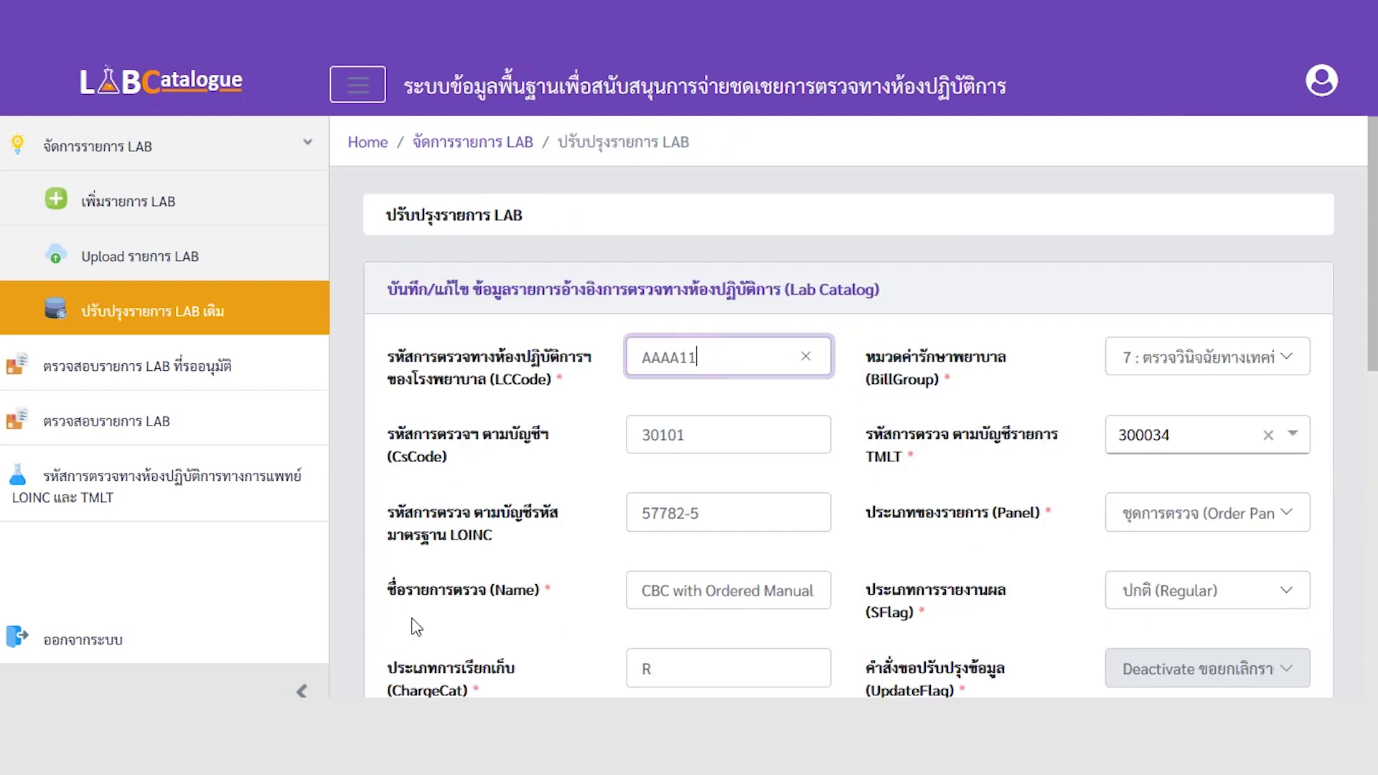
# Save the update record for item AAAA11 and confirm the save.
pyautogui.moveTo(1371, 312); pyautogui.dragTo(1370, 567)
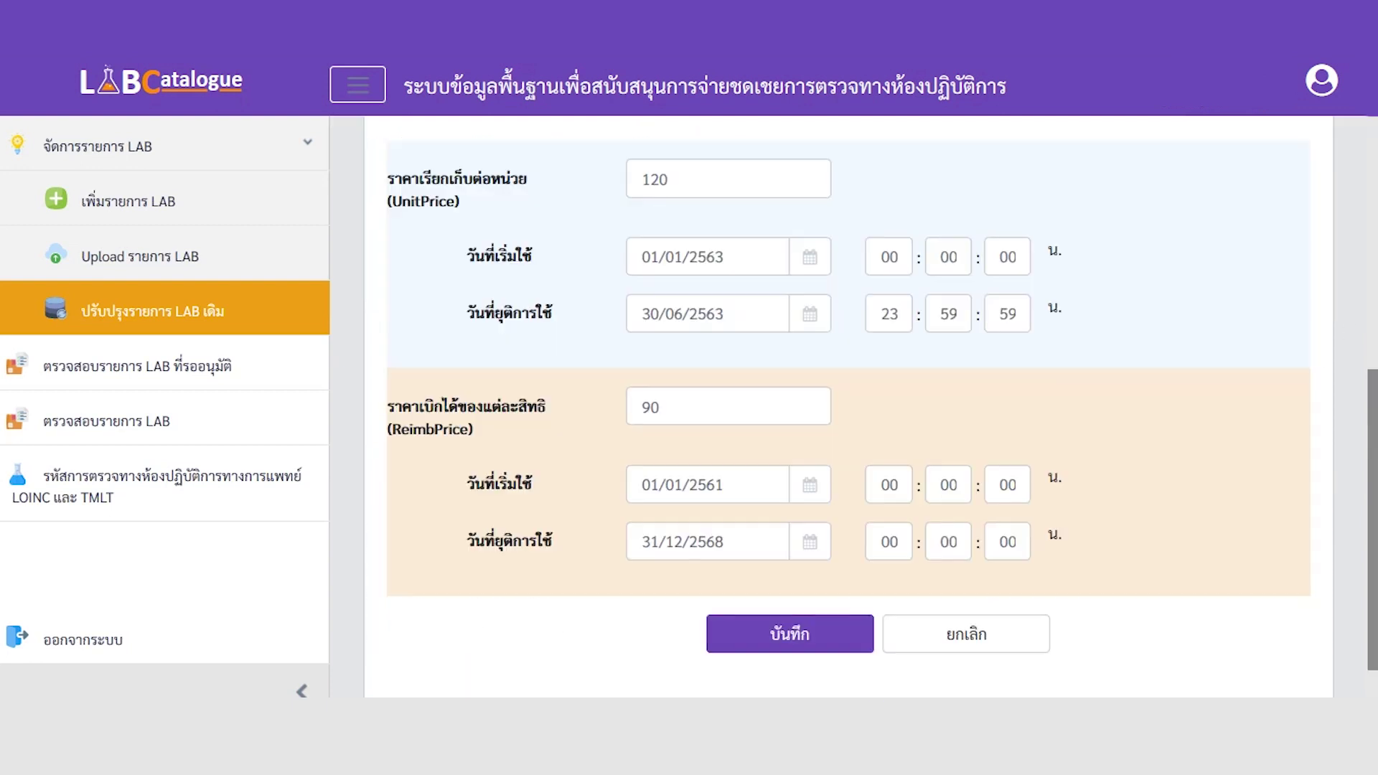
pyautogui.click(804, 644)
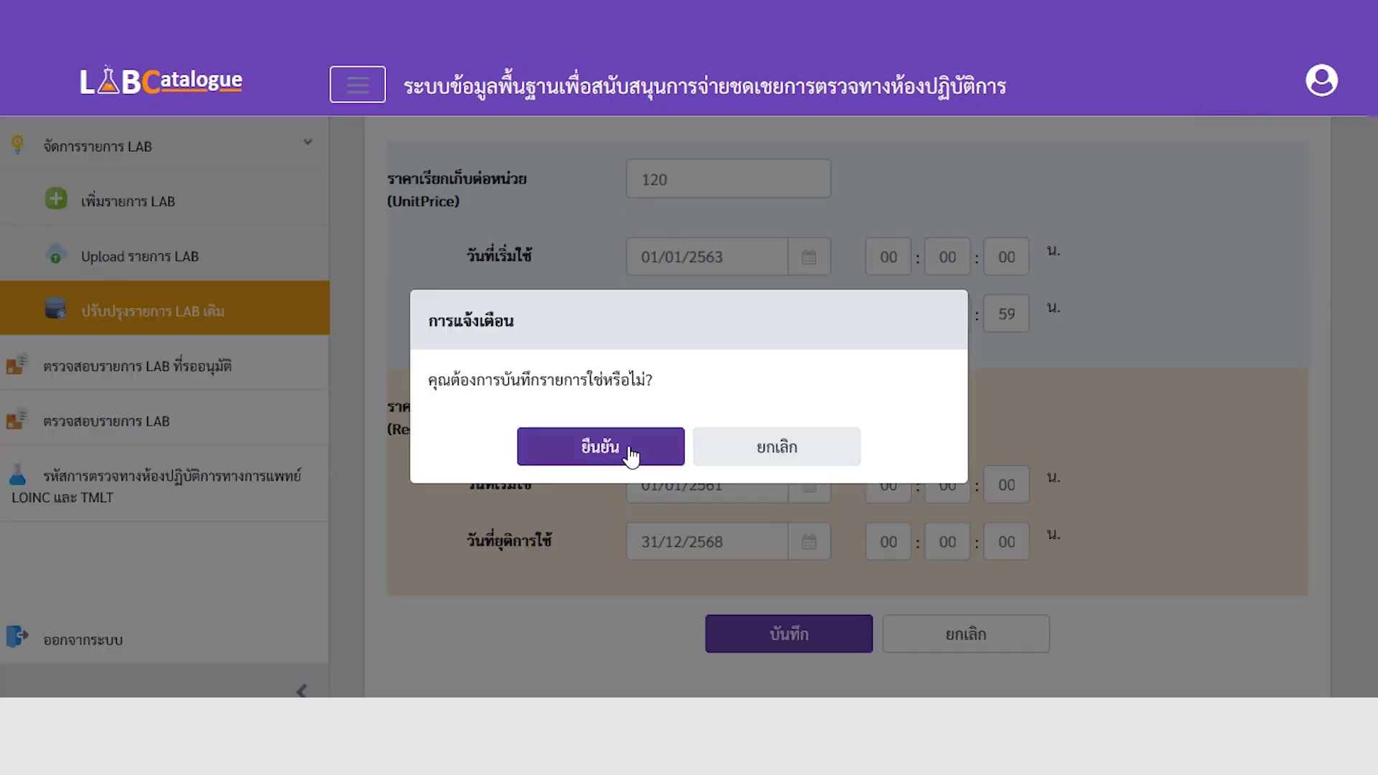
pyautogui.click(629, 451)
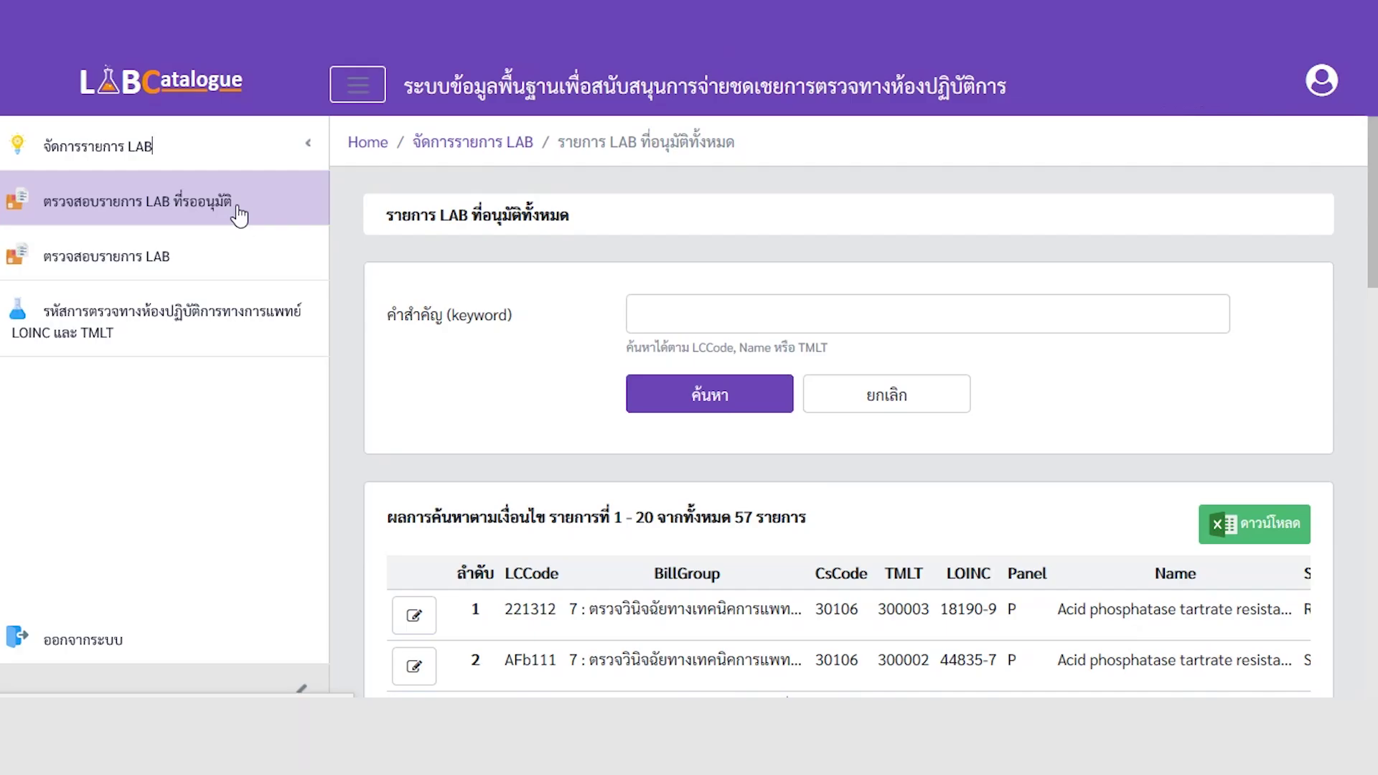
# Search the LAB items awaiting approval for the keyword AAAA11.
pyautogui.click(239, 215)
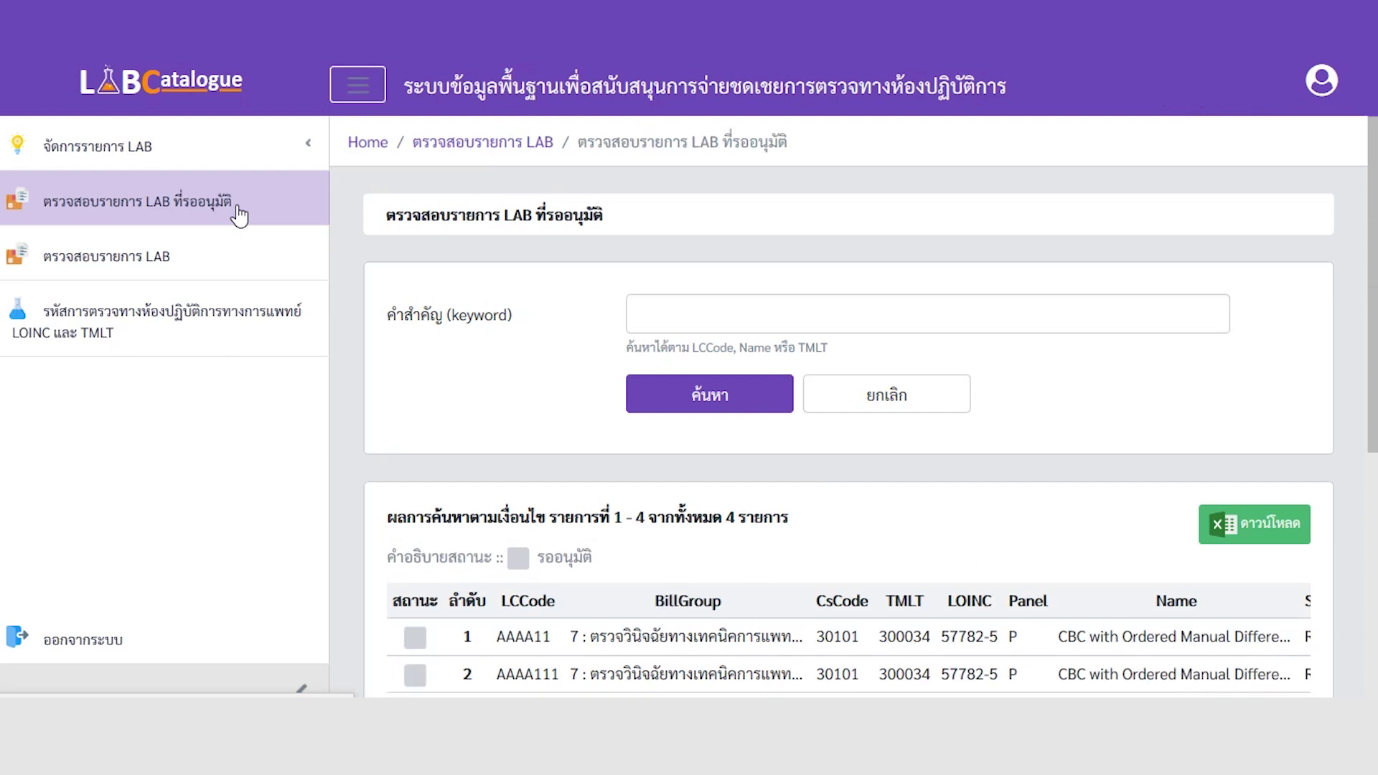
pyautogui.scroll(-2, 223, 400)
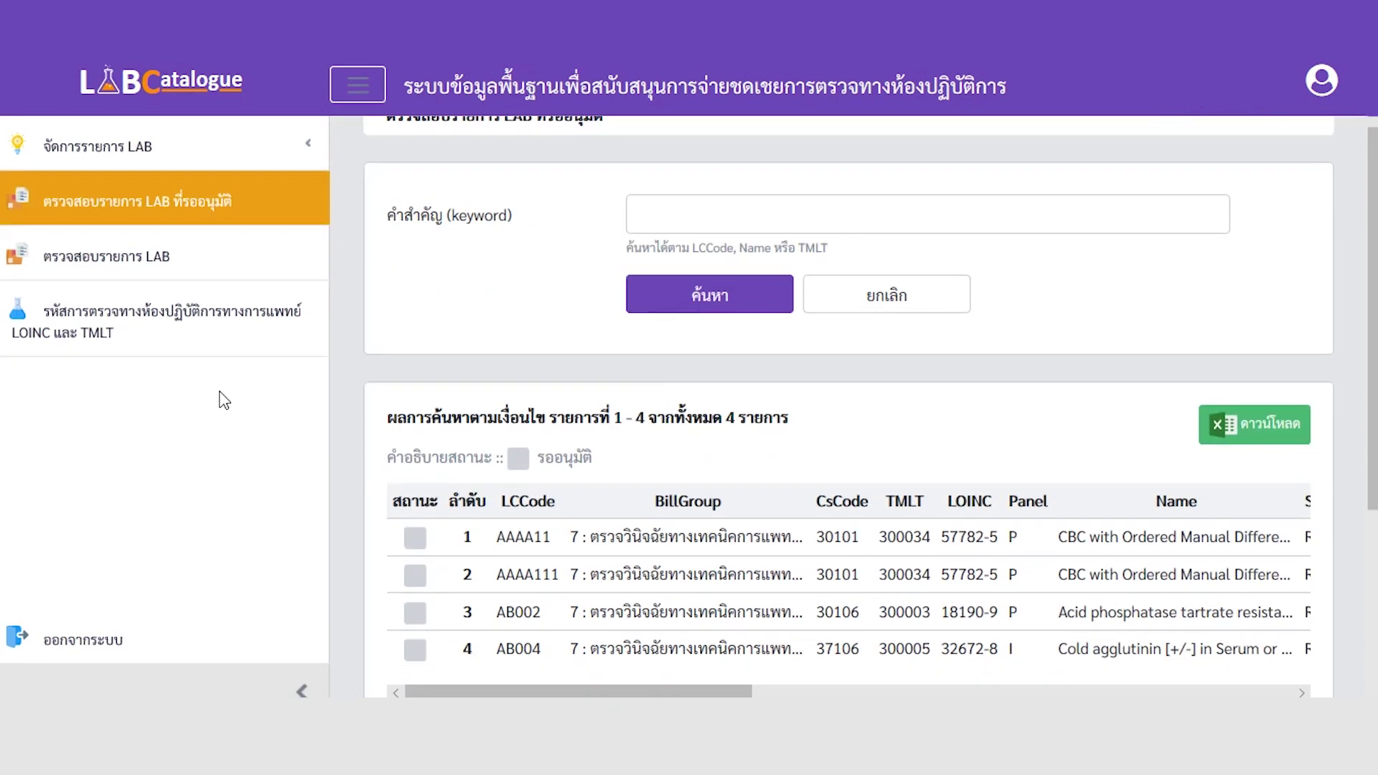
pyautogui.click(682, 226)
pyautogui.click(666, 242)
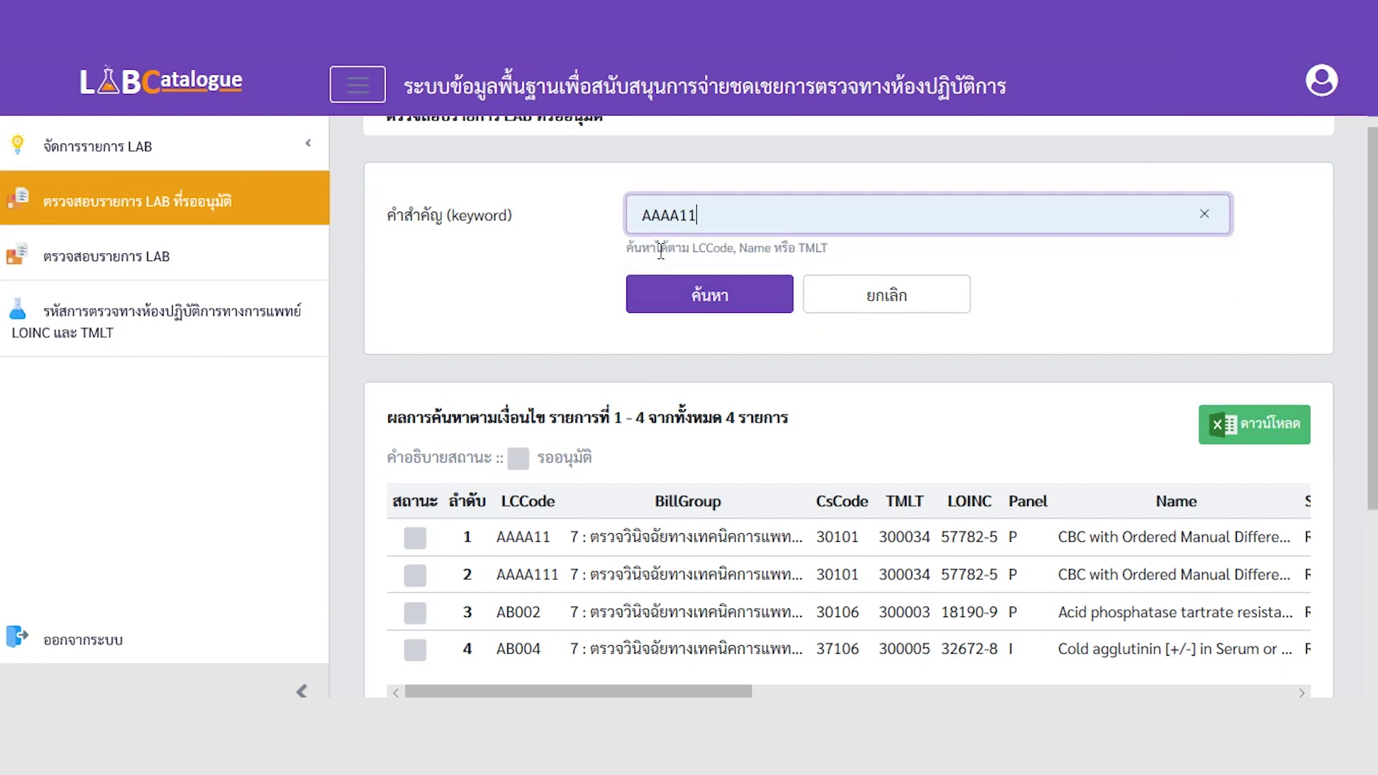
pyautogui.click(667, 294)
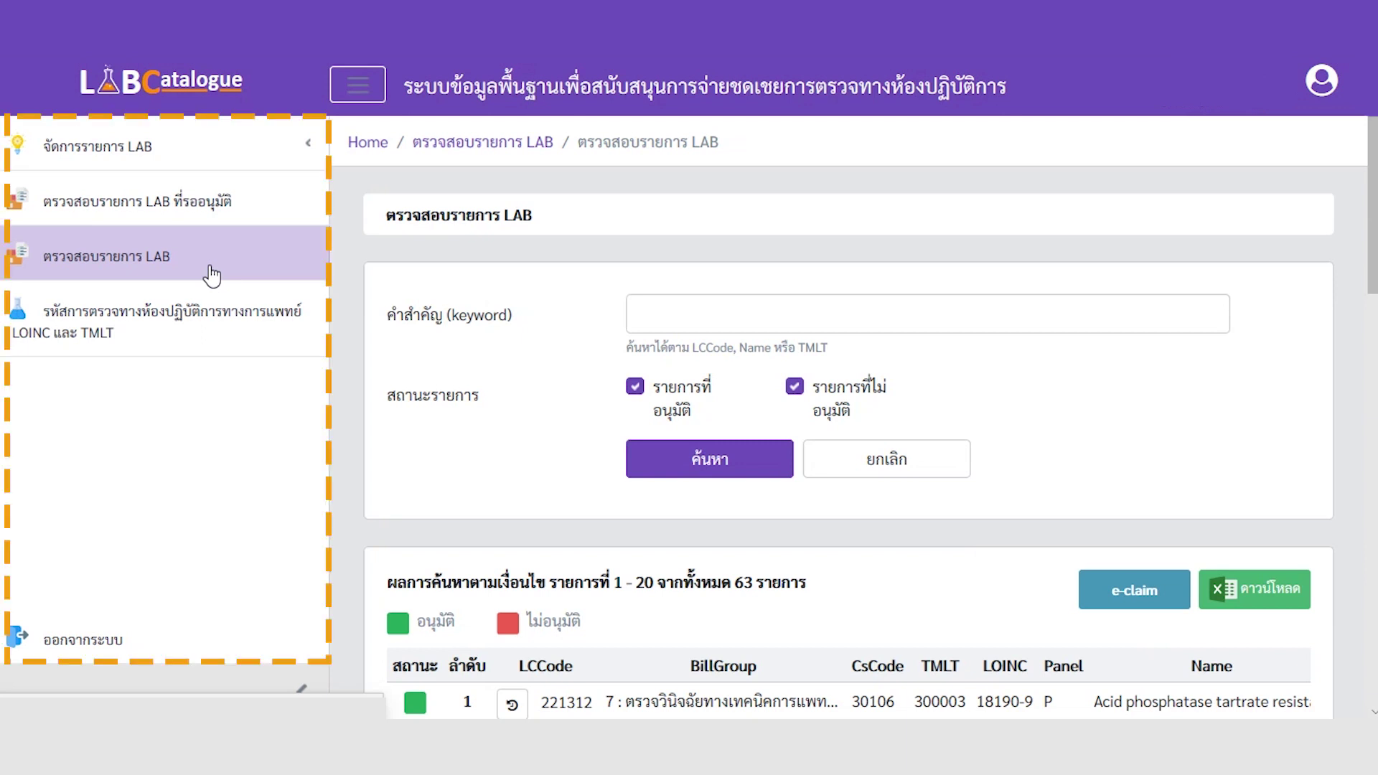
# On the LAB item review page, exclude the non-approved items and enter AAAA11 as the search keyword.
pyautogui.click(212, 275)
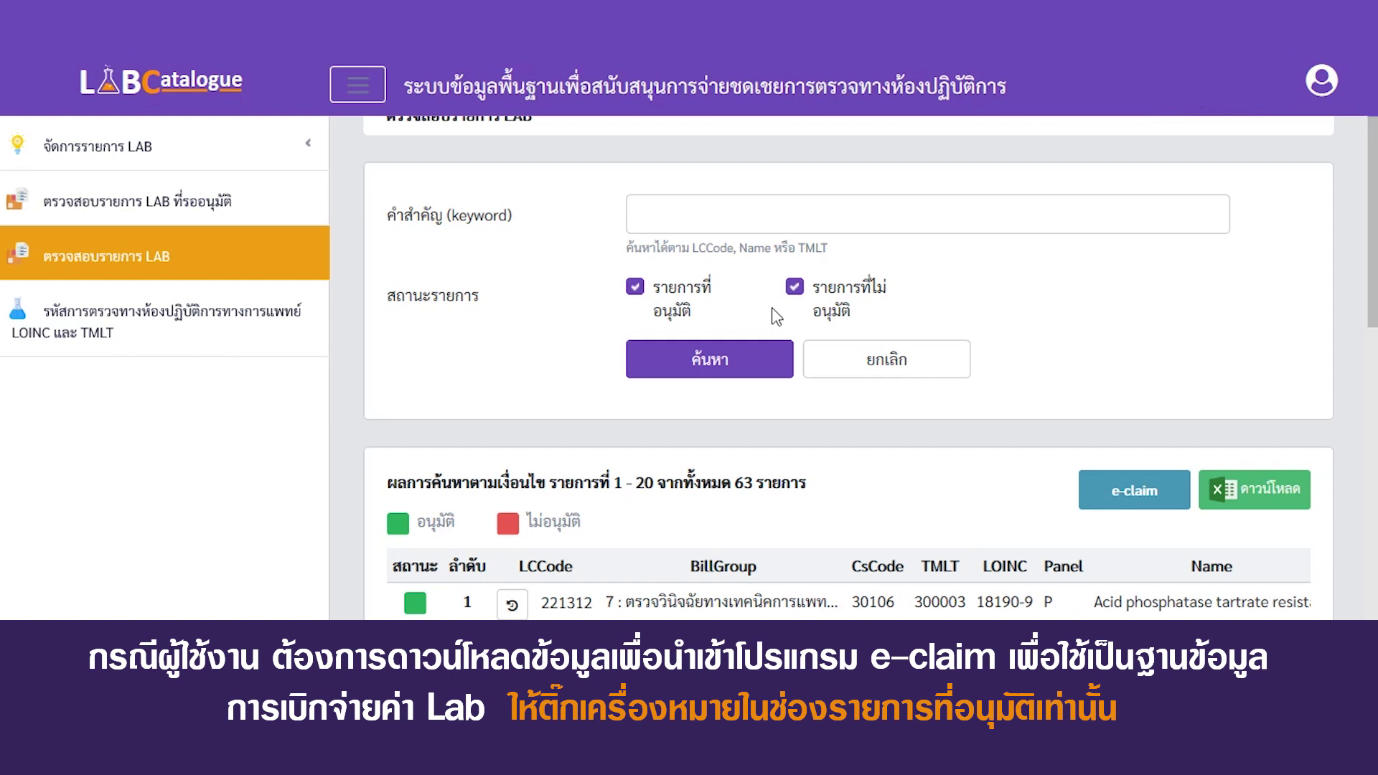
pyautogui.click(795, 287)
pyautogui.click(668, 213)
pyautogui.click(666, 260)
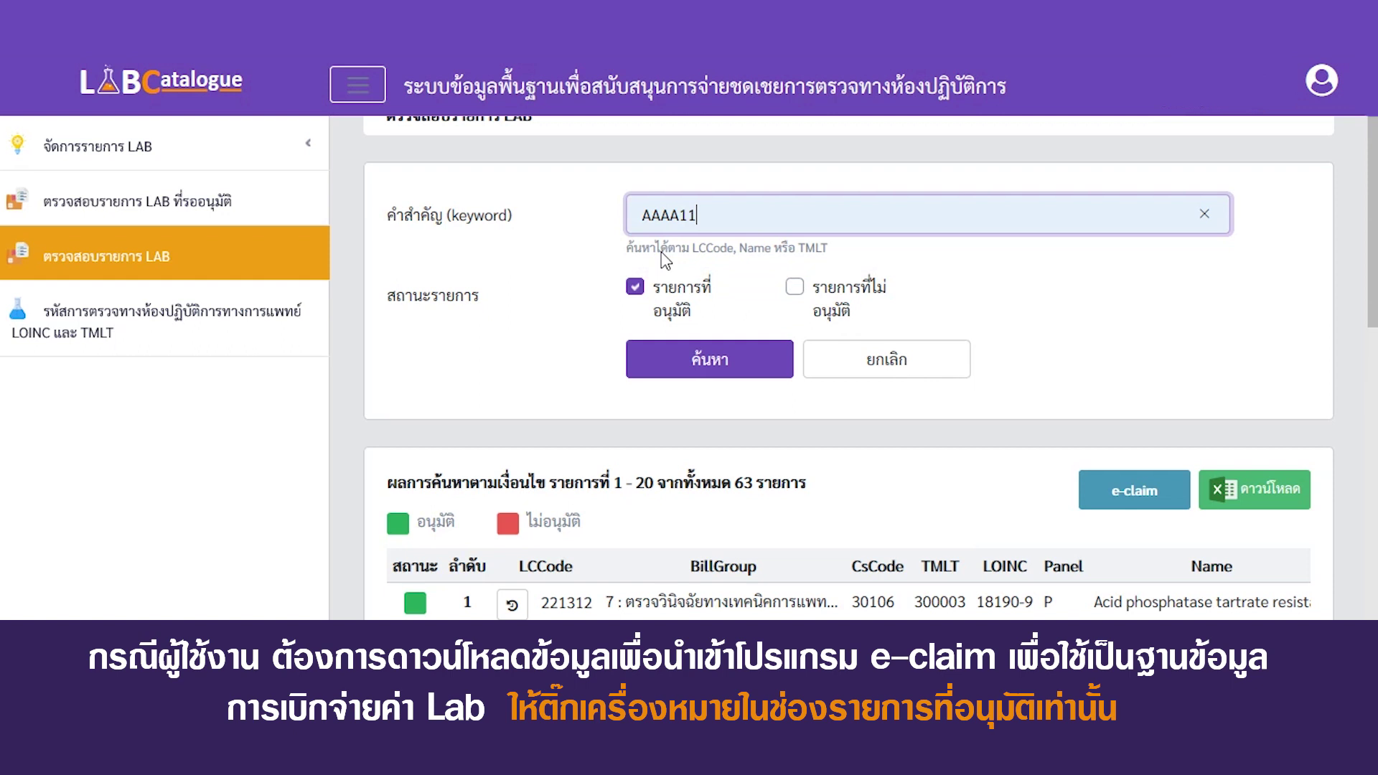
# Export the approved LAB items for e-claim, confirm the export, and open the history of item 221312.
pyautogui.click(1141, 494)
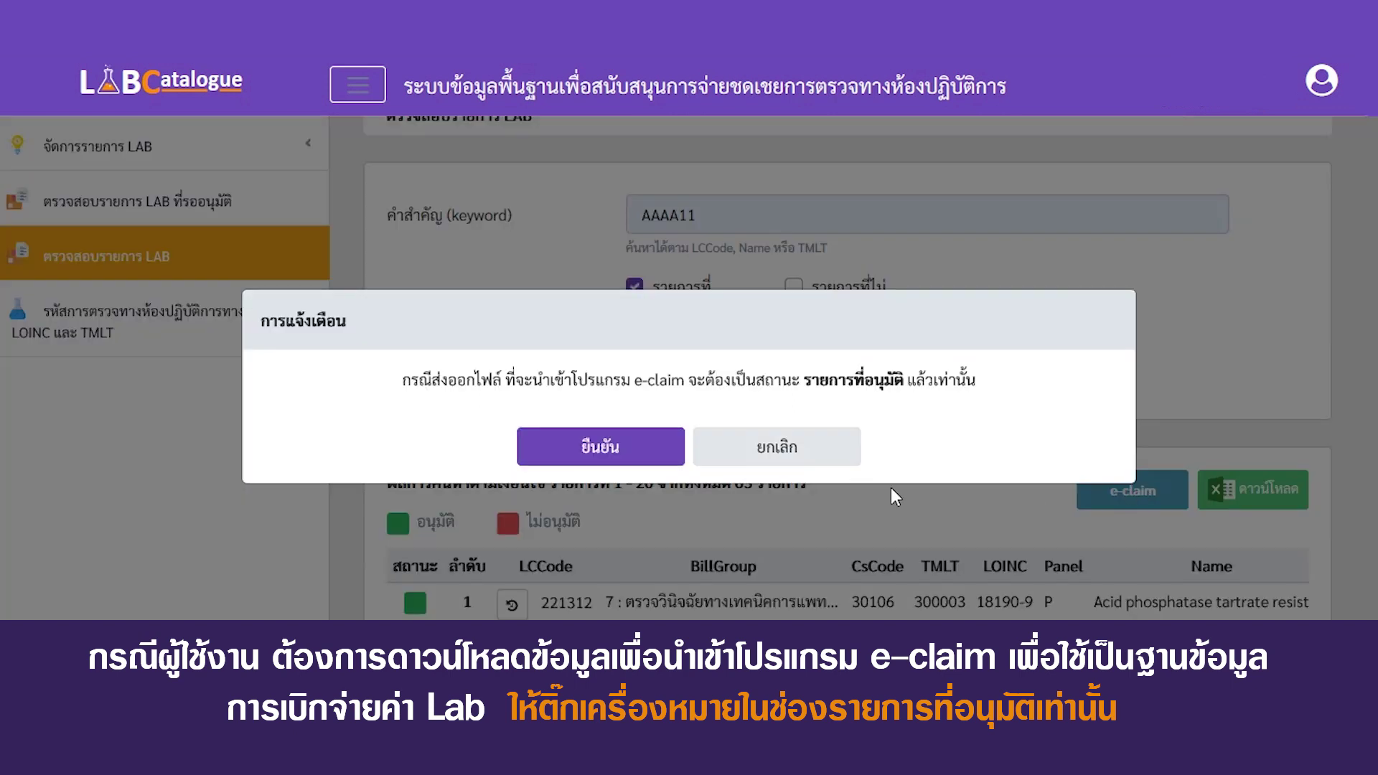
pyautogui.click(607, 451)
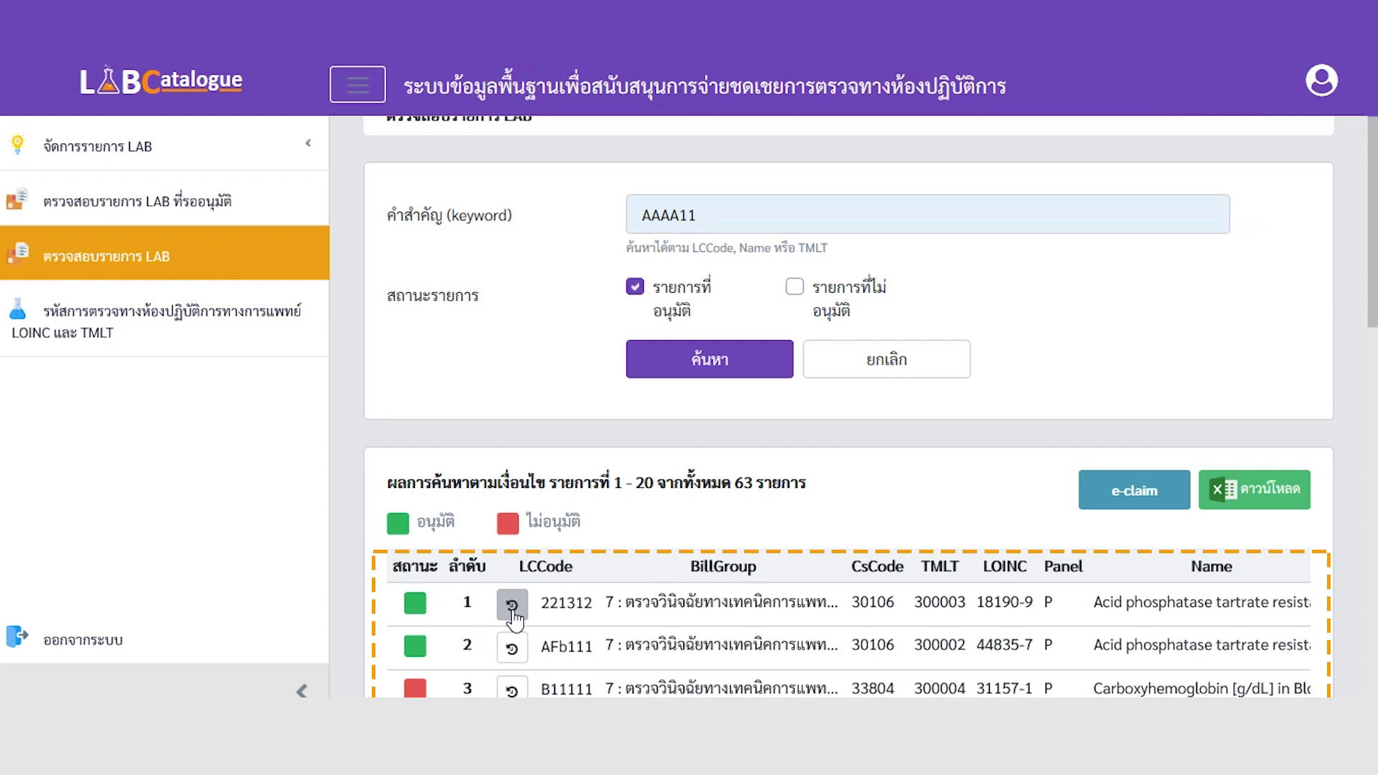
pyautogui.click(512, 605)
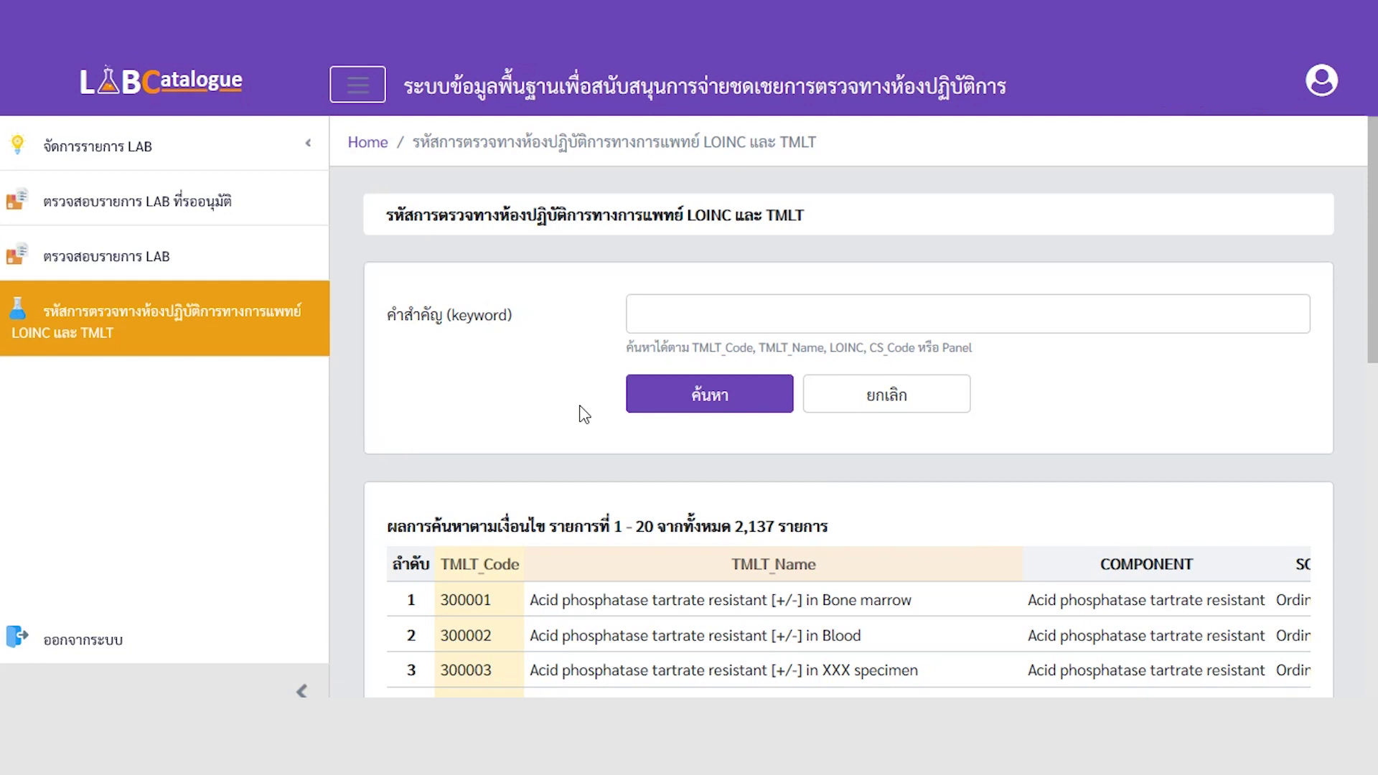
# Search the LOINC and TMLT laboratory code list for 300034 and examine the remaining columns of the result.
pyautogui.click(916, 321)
pyautogui.write('3')
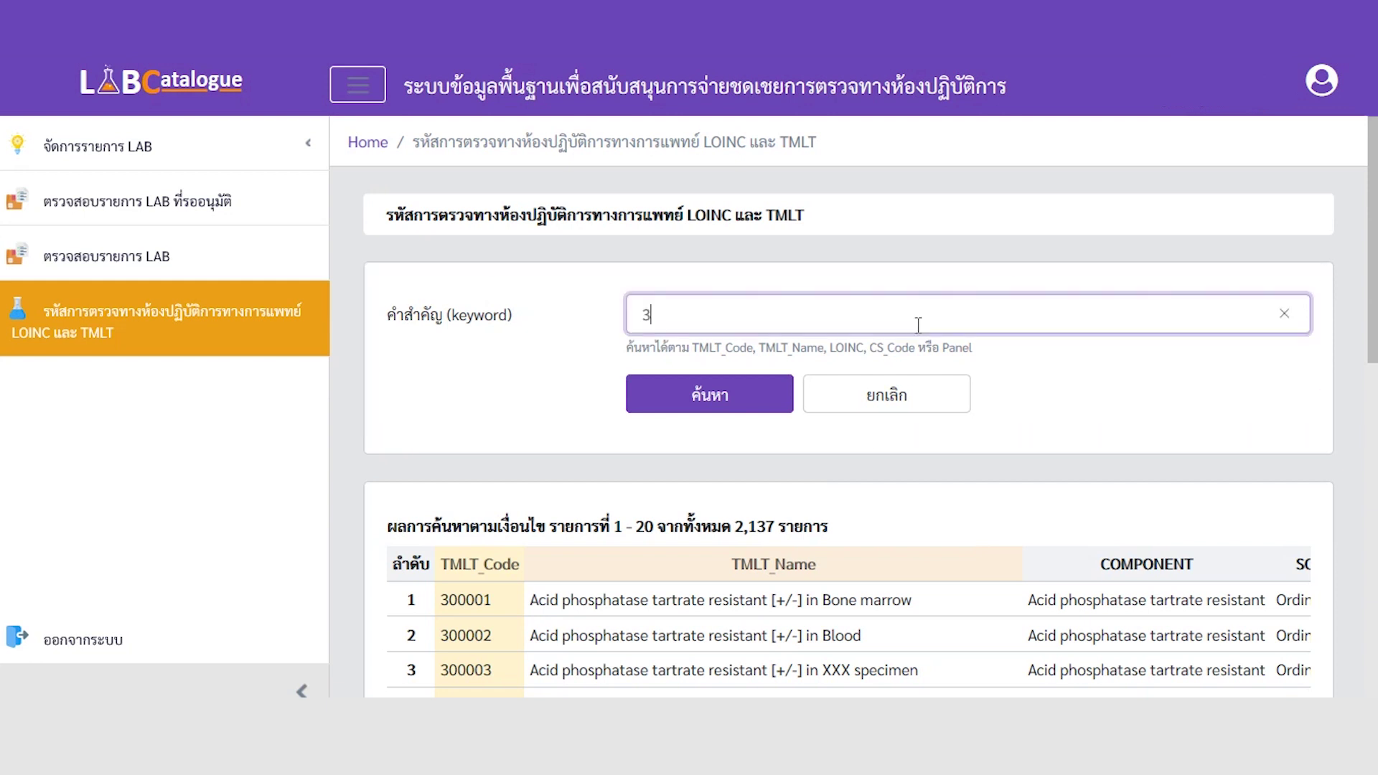
pyautogui.write('00034')
pyautogui.click(689, 392)
pyautogui.moveTo(739, 651); pyautogui.dragTo(981, 658)
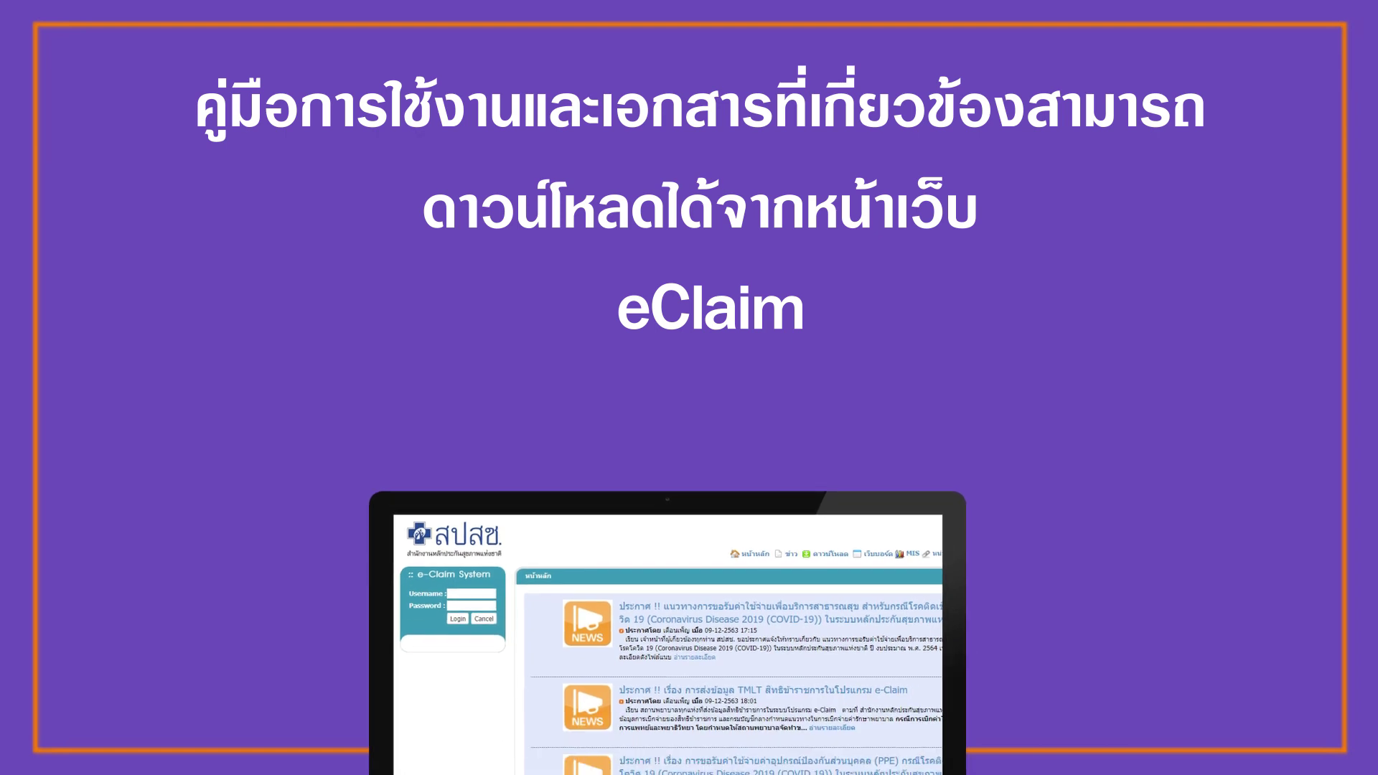